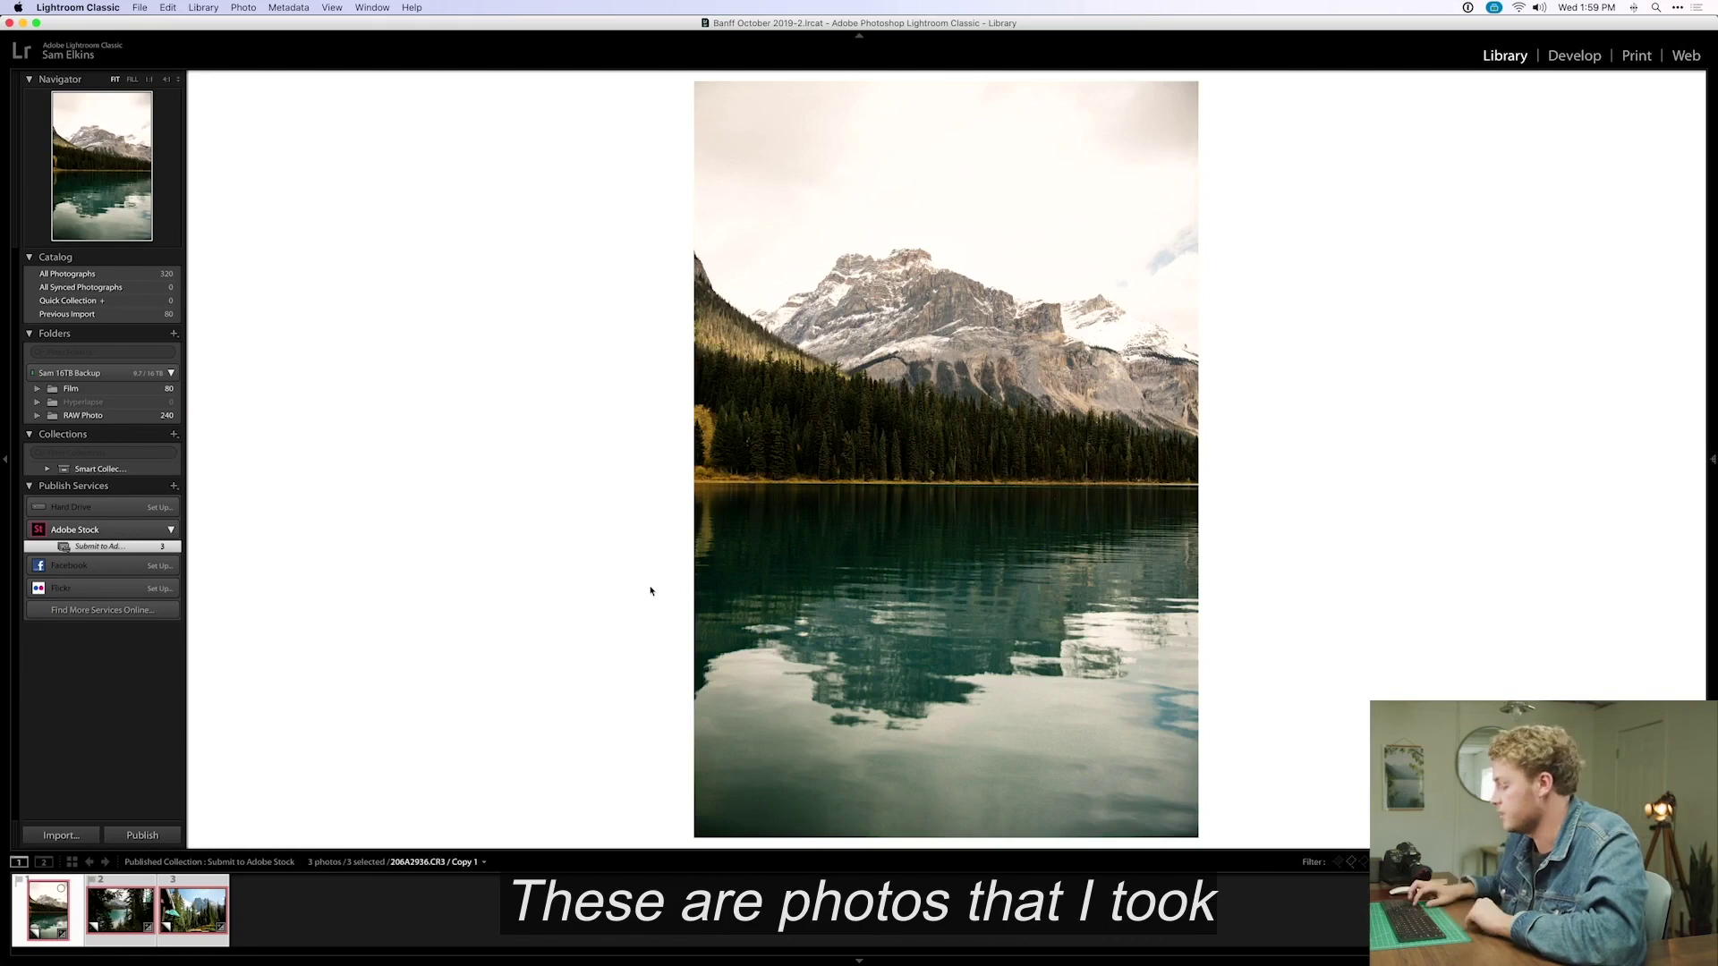
# Look through the three Emerald Lake photos in the Adobe Stock publish collection one at a time.
pyautogui.press('Right')
pyautogui.press('Right')
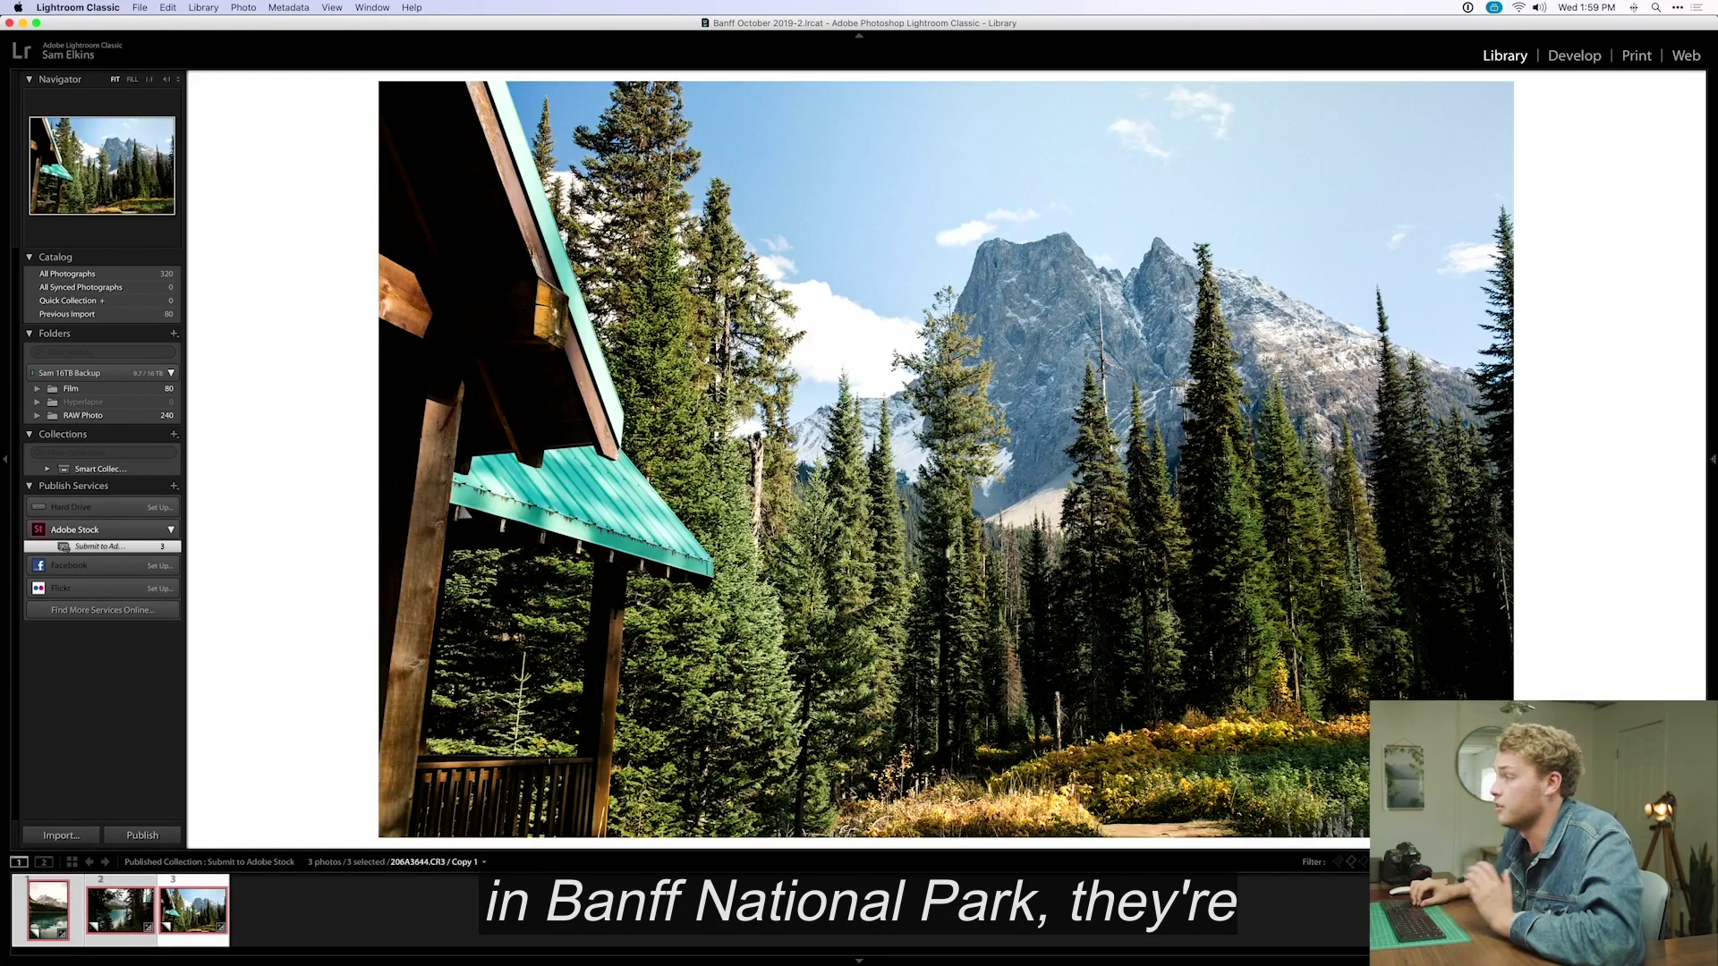
pyautogui.press('Left')
pyautogui.press('Left')
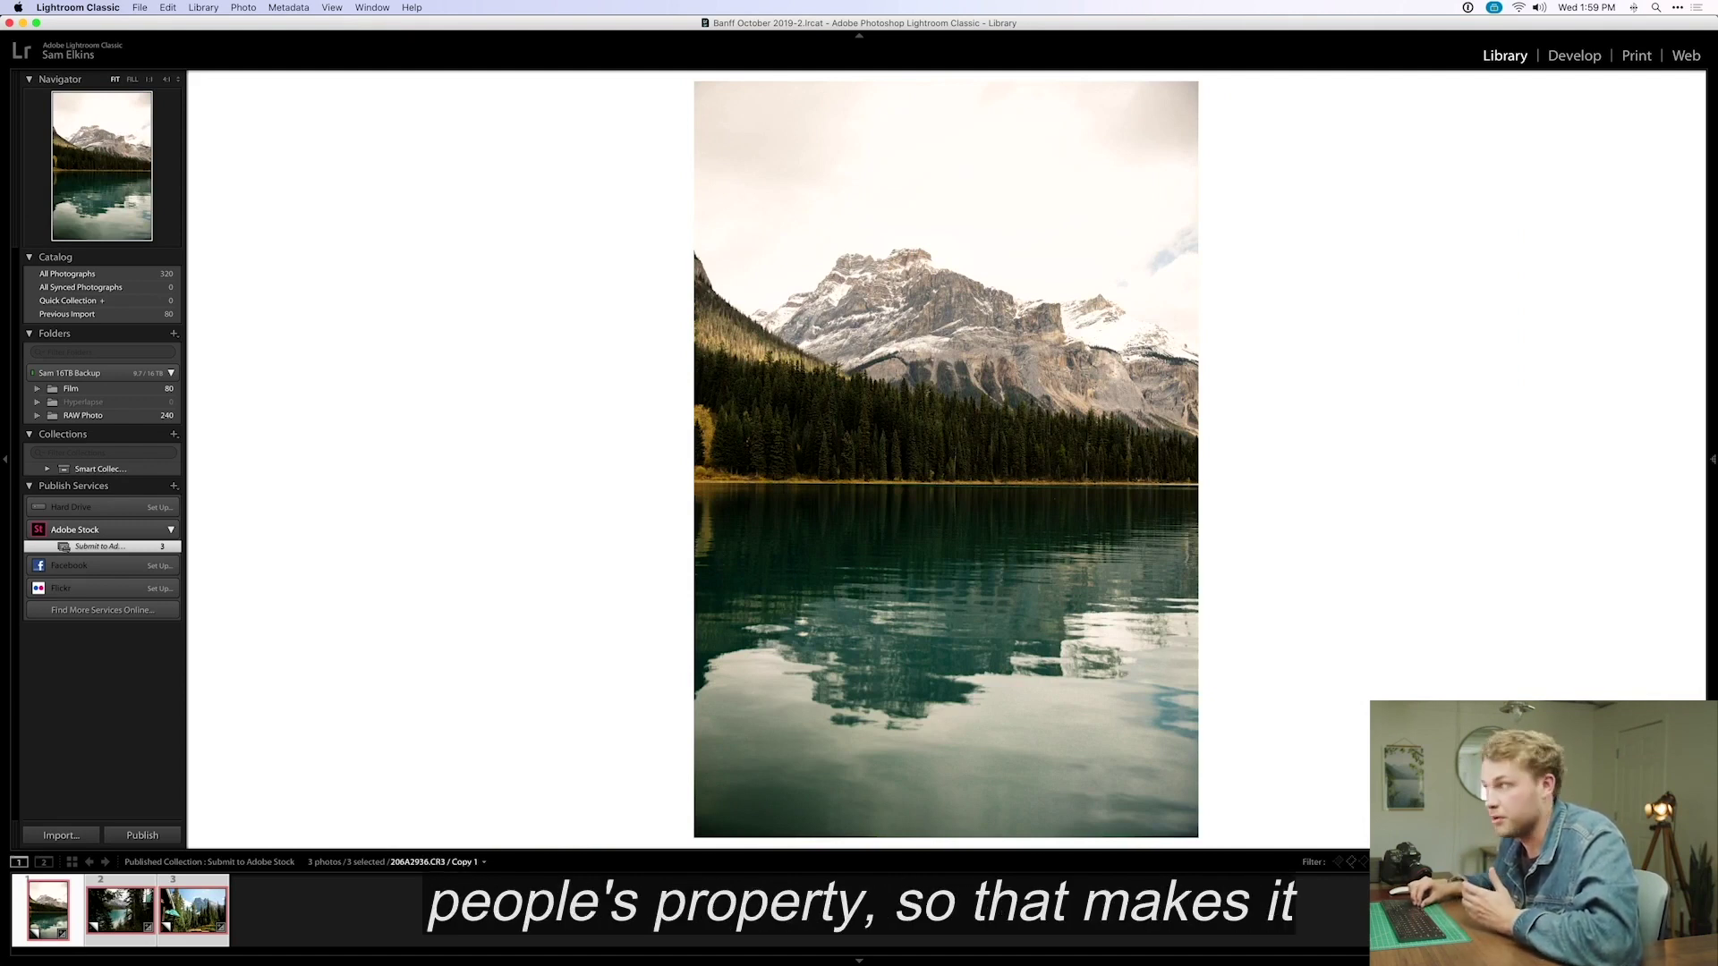
pyautogui.press('Right')
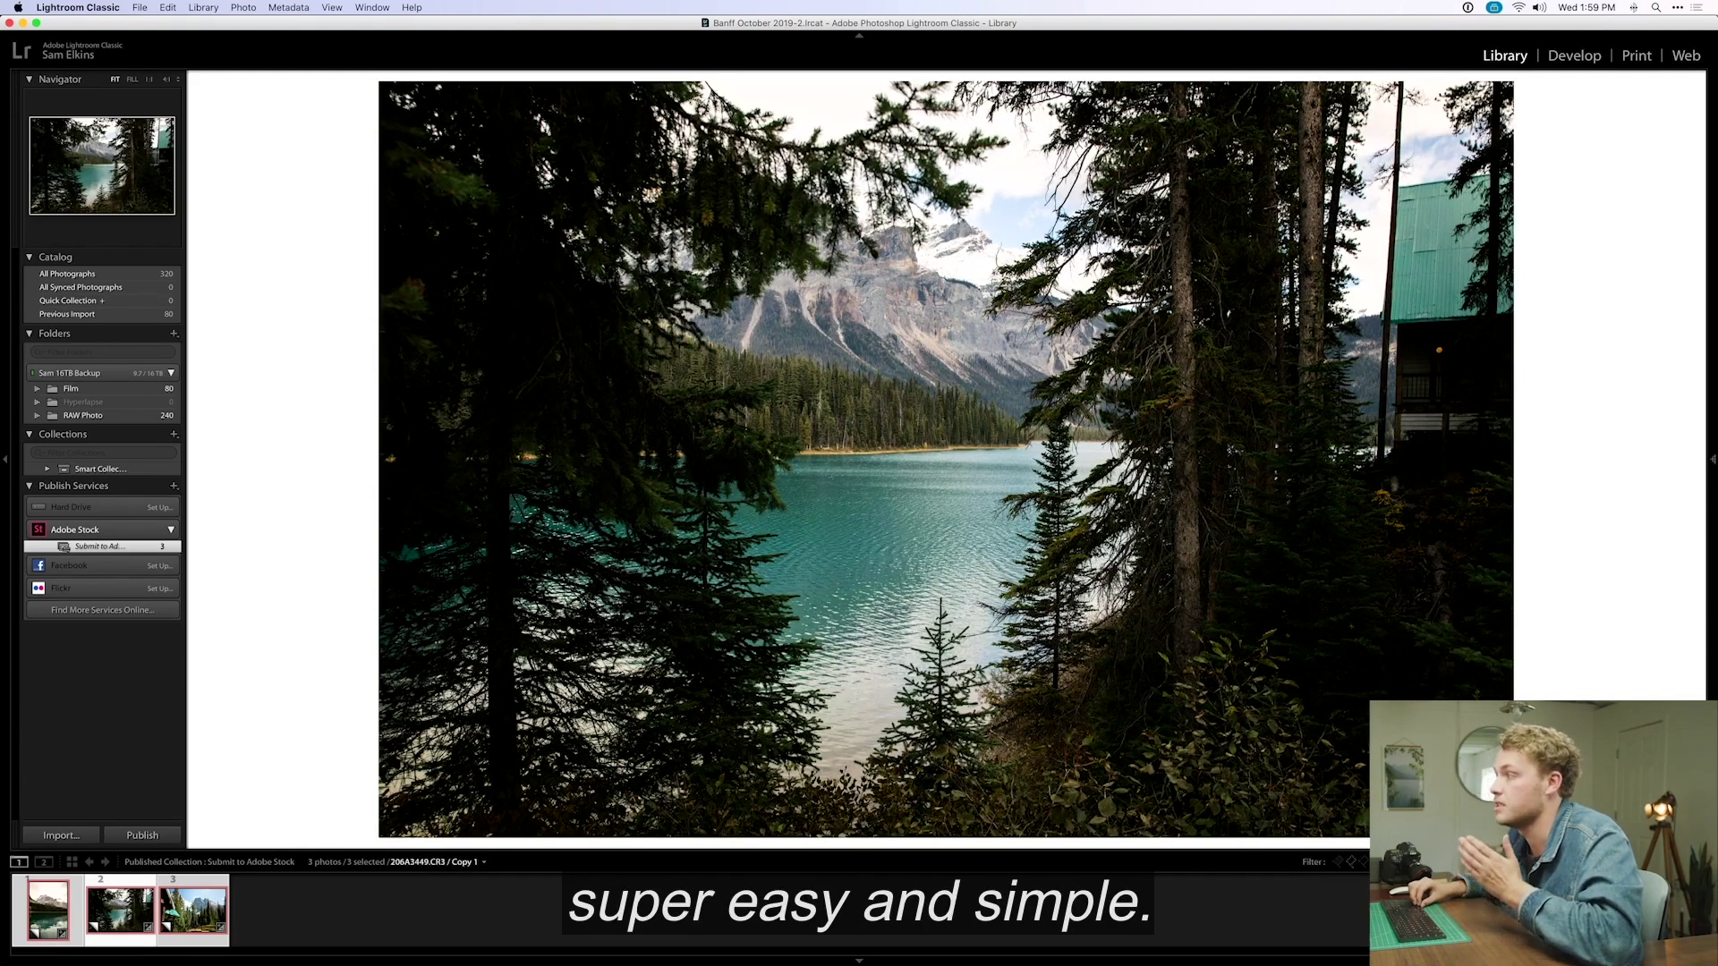
pyautogui.press('Right')
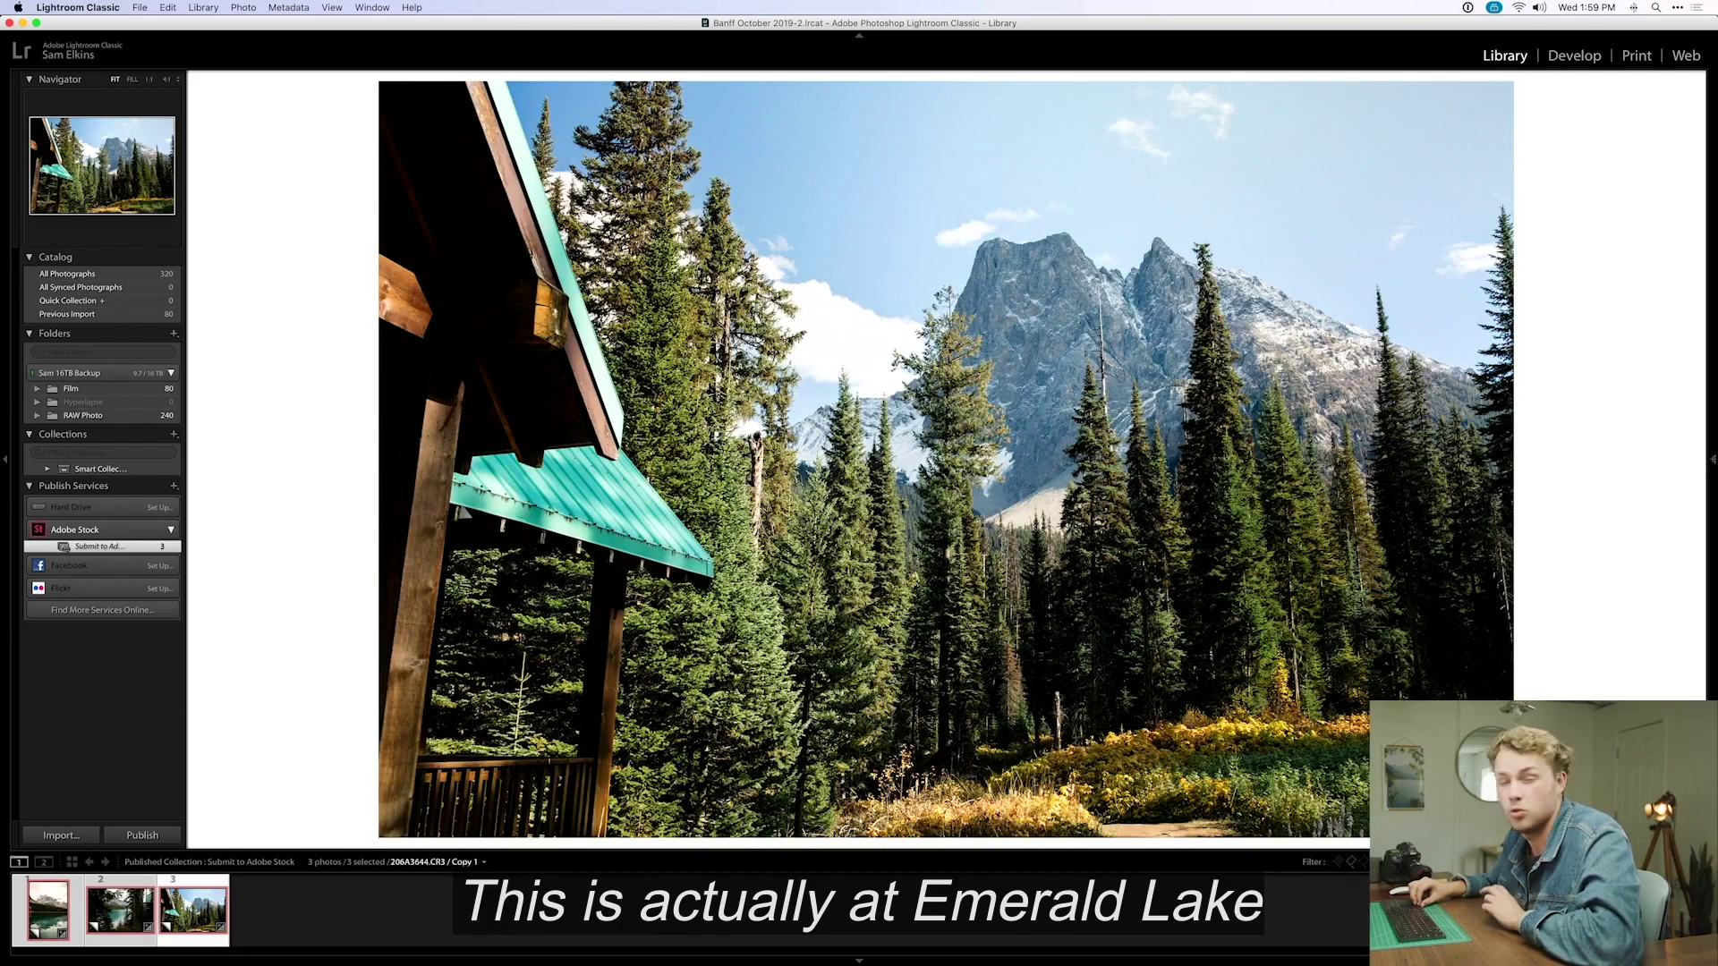
pyautogui.press('Left')
pyautogui.press('Left')
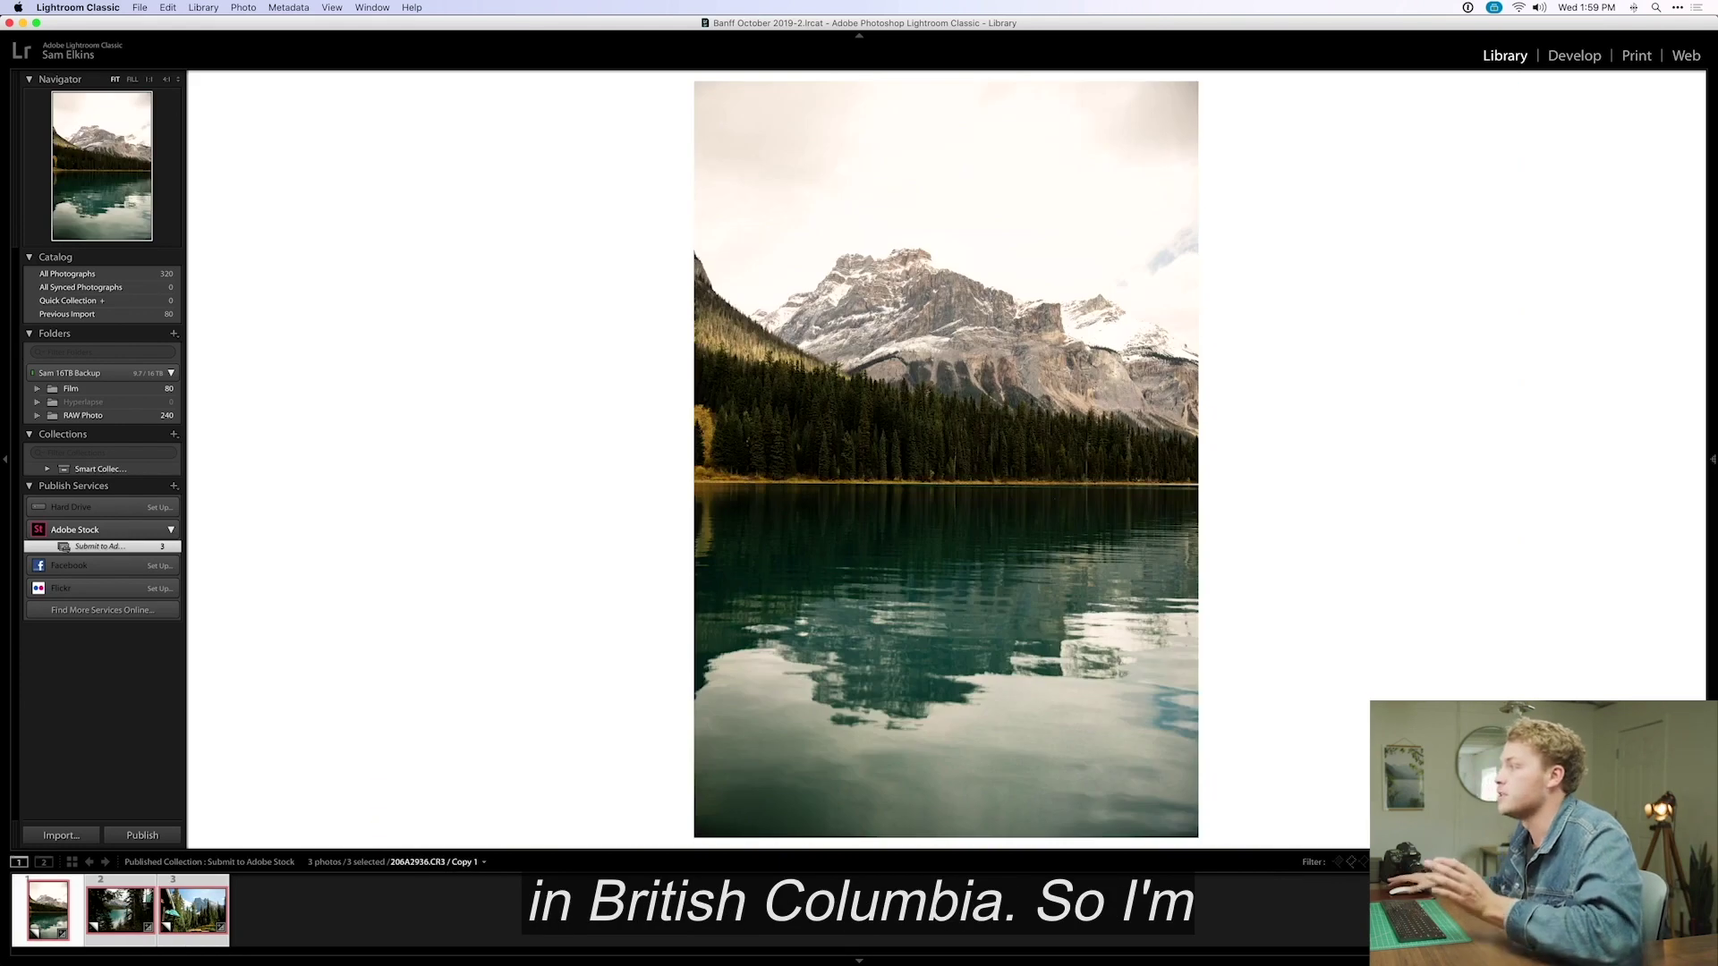
# Publish all three collection photos to Adobe Stock and continue to the Adobe Stock website to complete the submission.
pyautogui.press('g')
pyautogui.click(510, 203)
pyautogui.click(435, 204)
pyautogui.keyDown('shift'); pyautogui.click(251, 209); pyautogui.keyUp('shift')
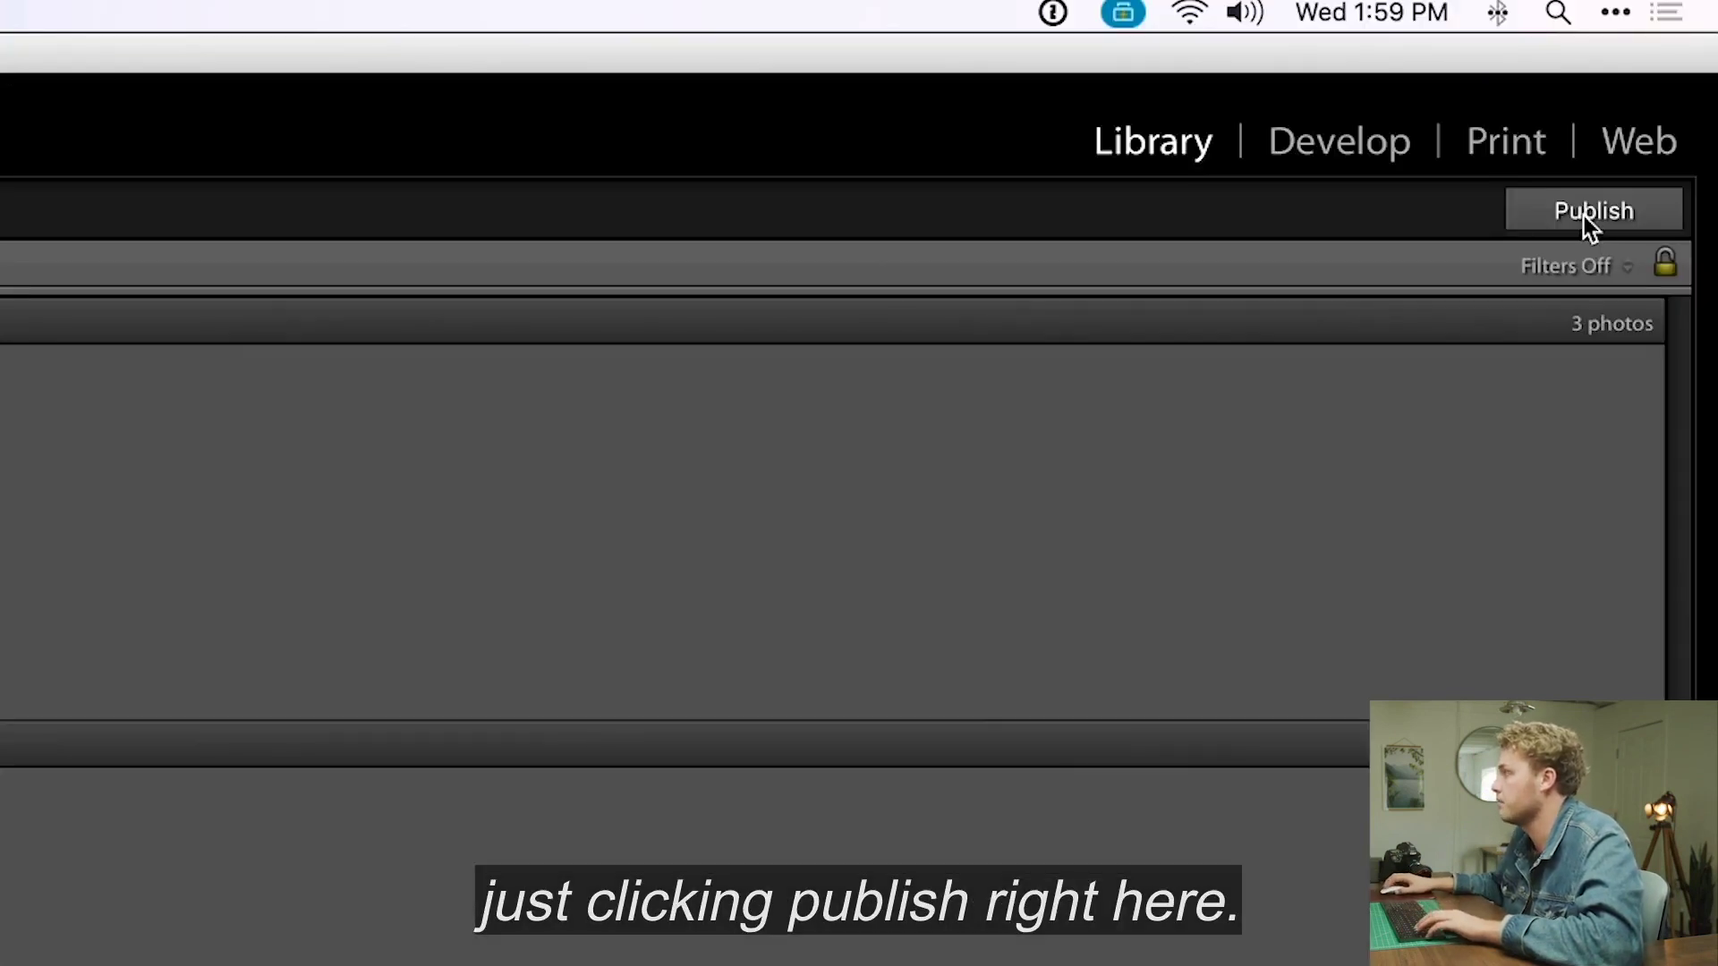
pyautogui.click(1589, 215)
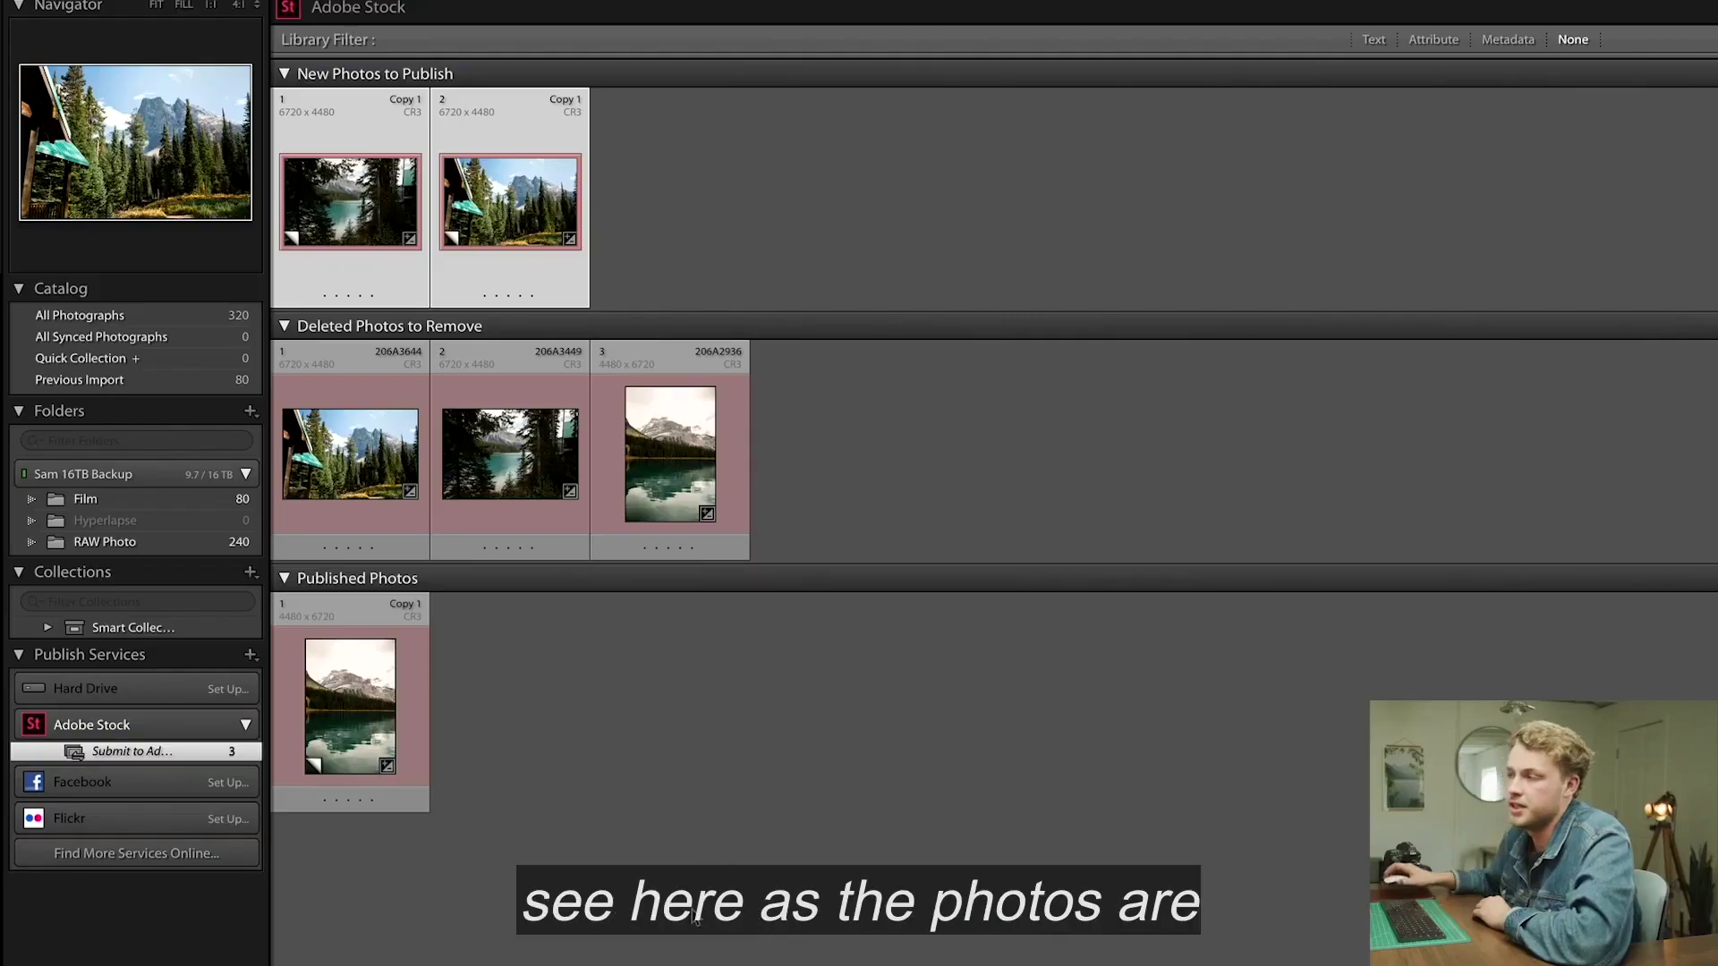
pyautogui.moveTo(361, 729)
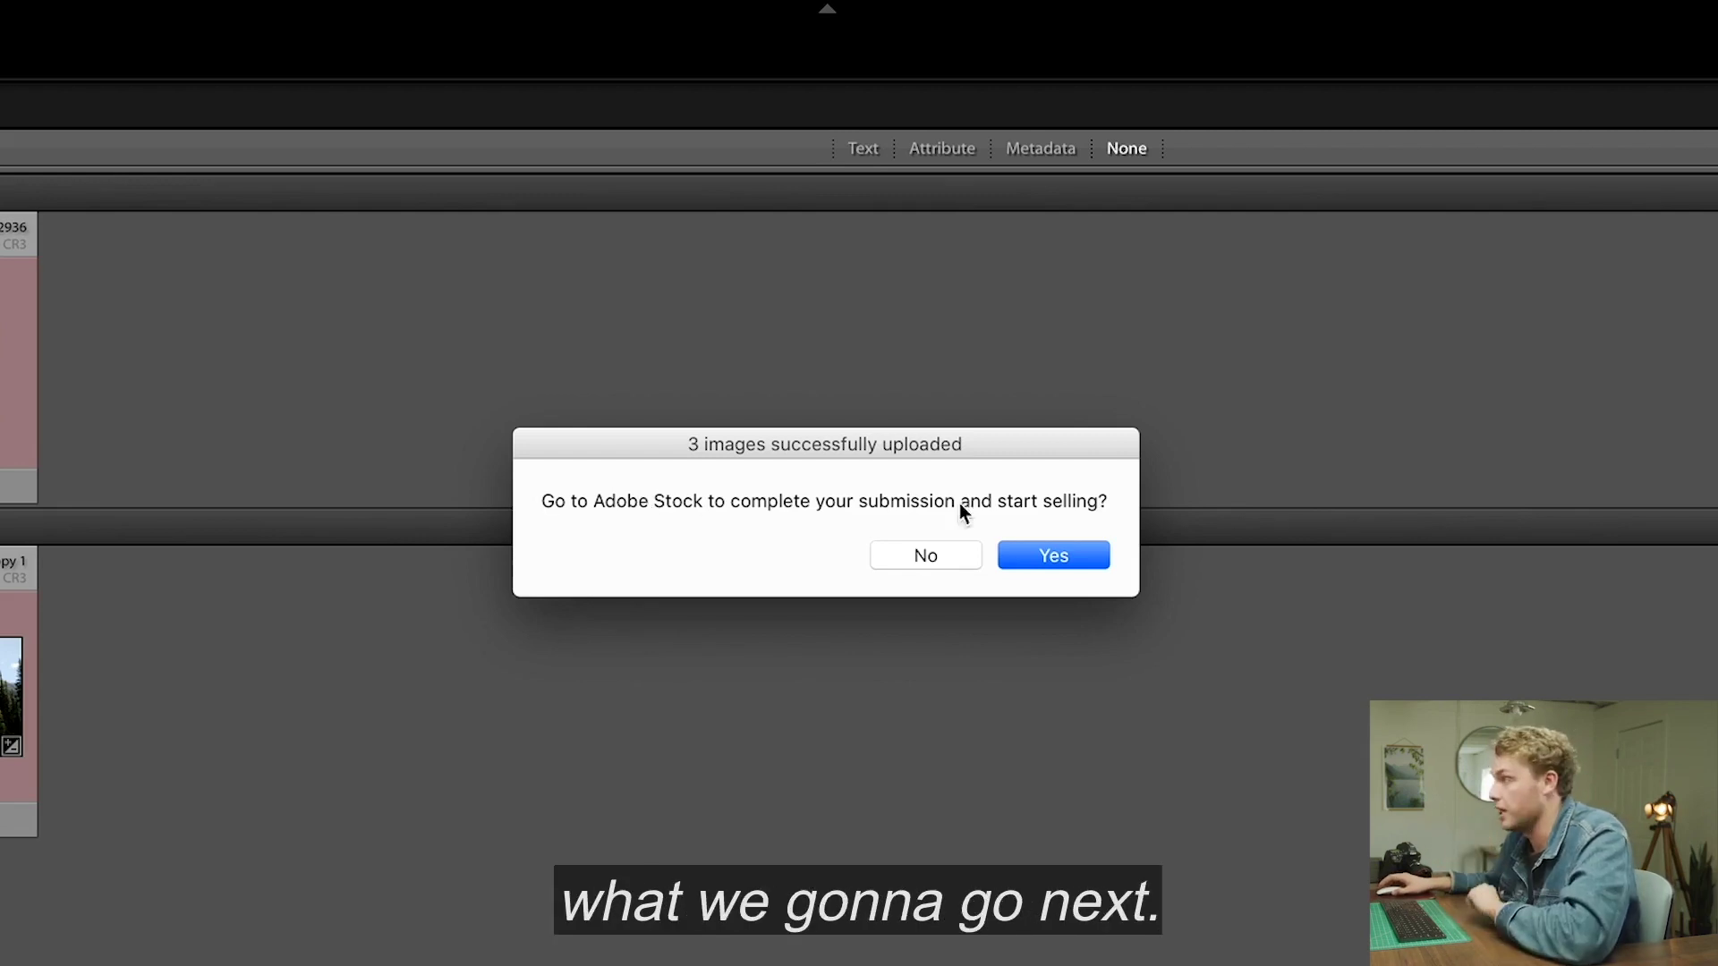
pyautogui.click(1040, 562)
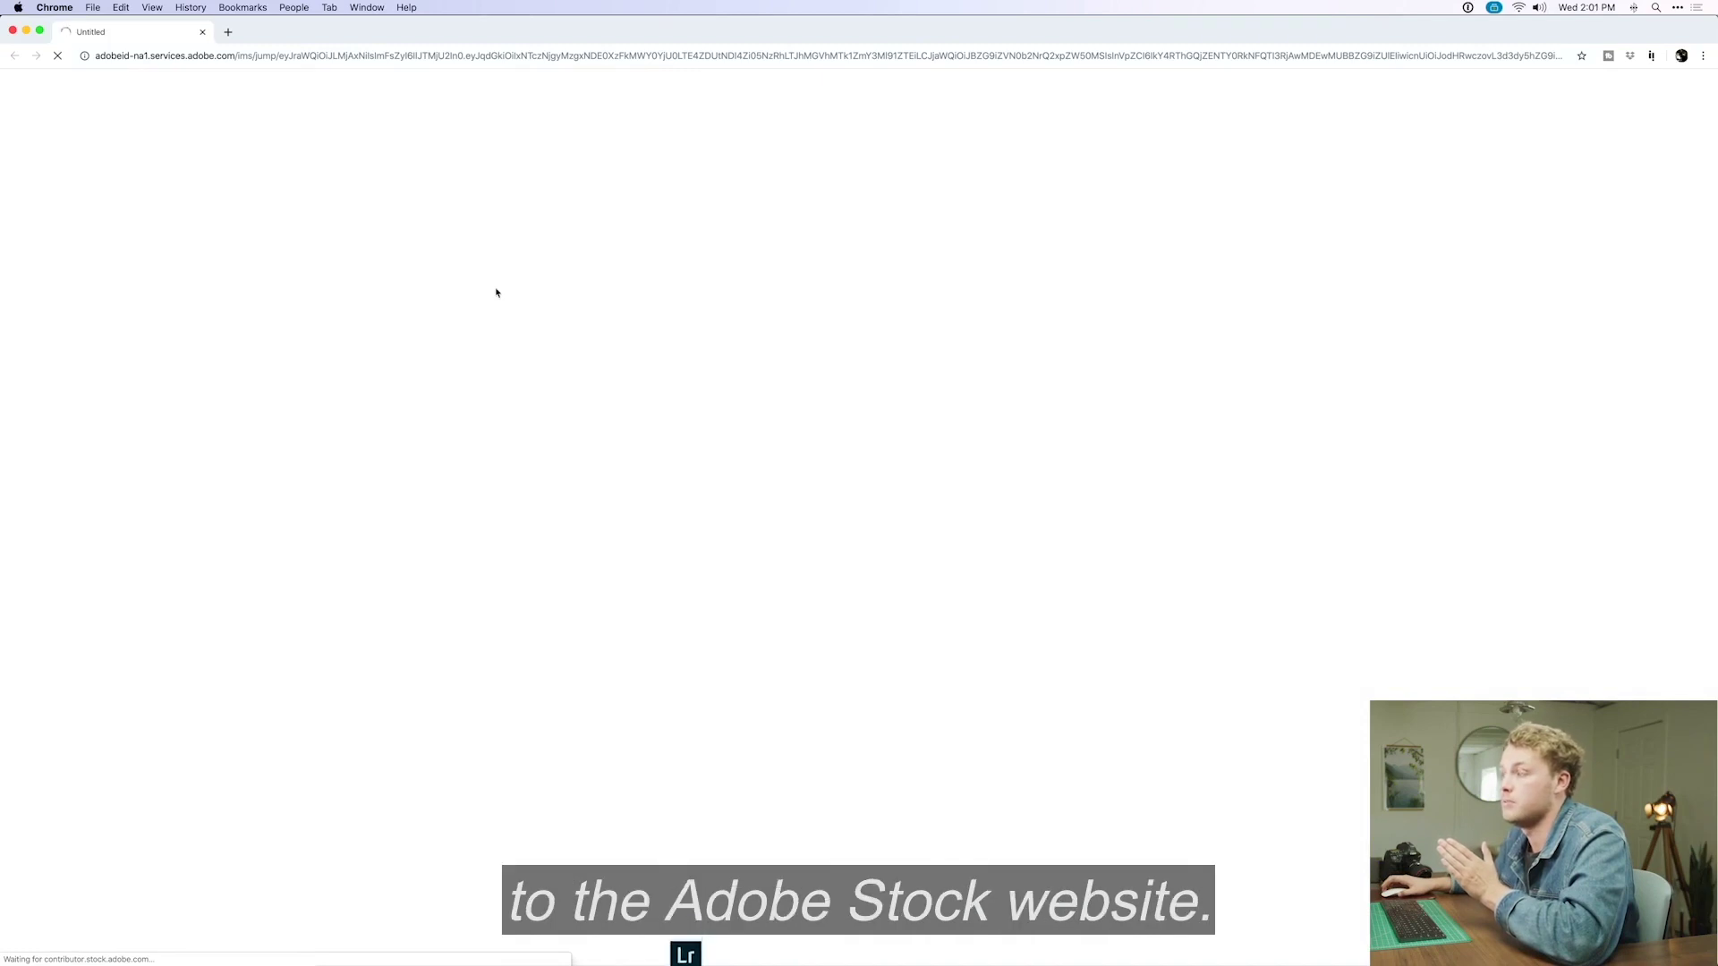
# Title the first uploaded photo "Emerald Lake Trail British Columbia Canada".
pyautogui.moveTo(76, 333)
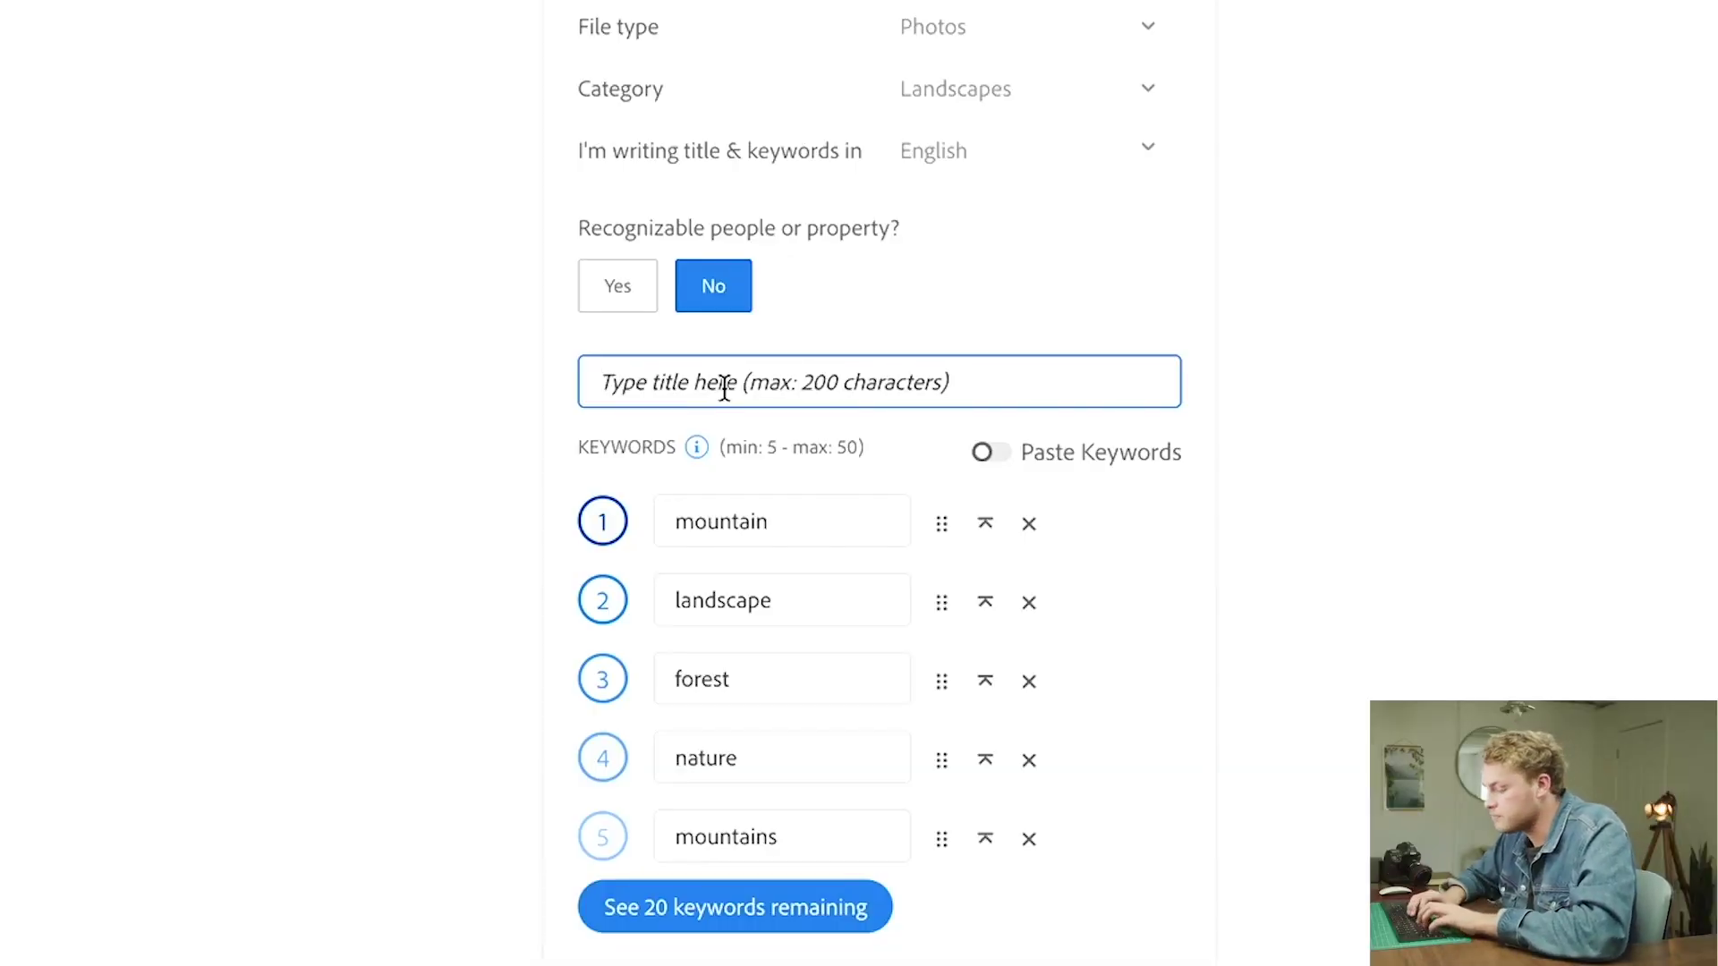
pyautogui.write('E')
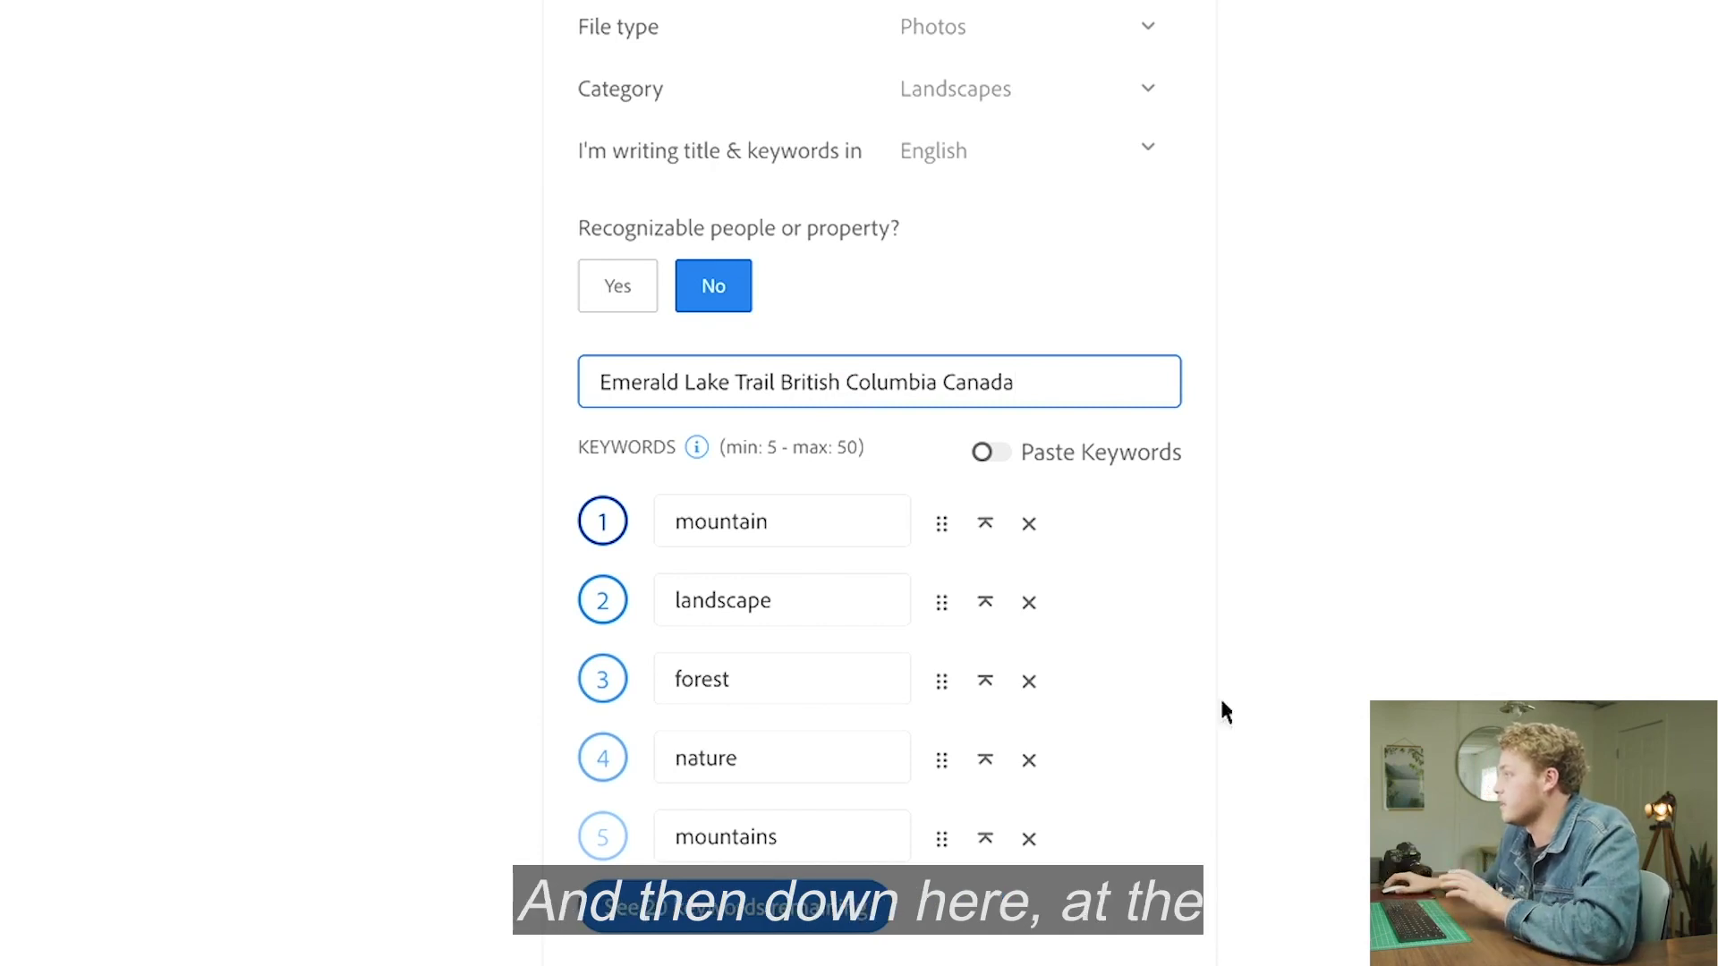
# Check the full list of suggested keywords for the first photo and add the keywords Canada and Emerald Lake.
pyautogui.click(817, 522)
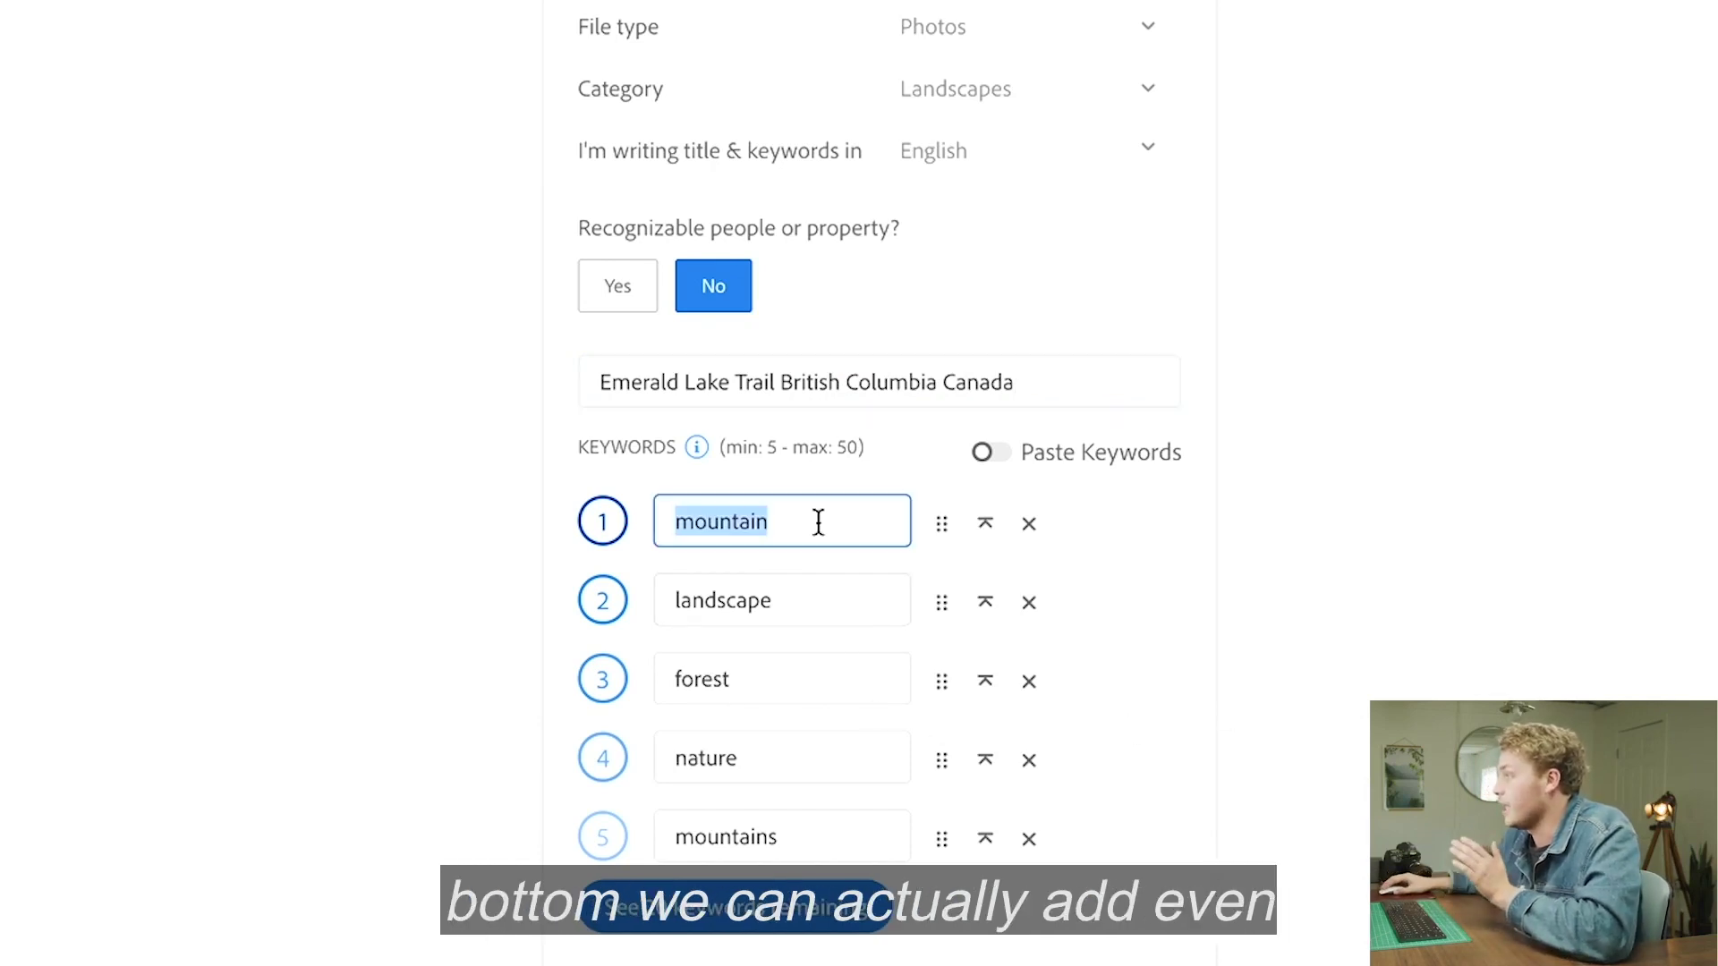
pyautogui.click(808, 592)
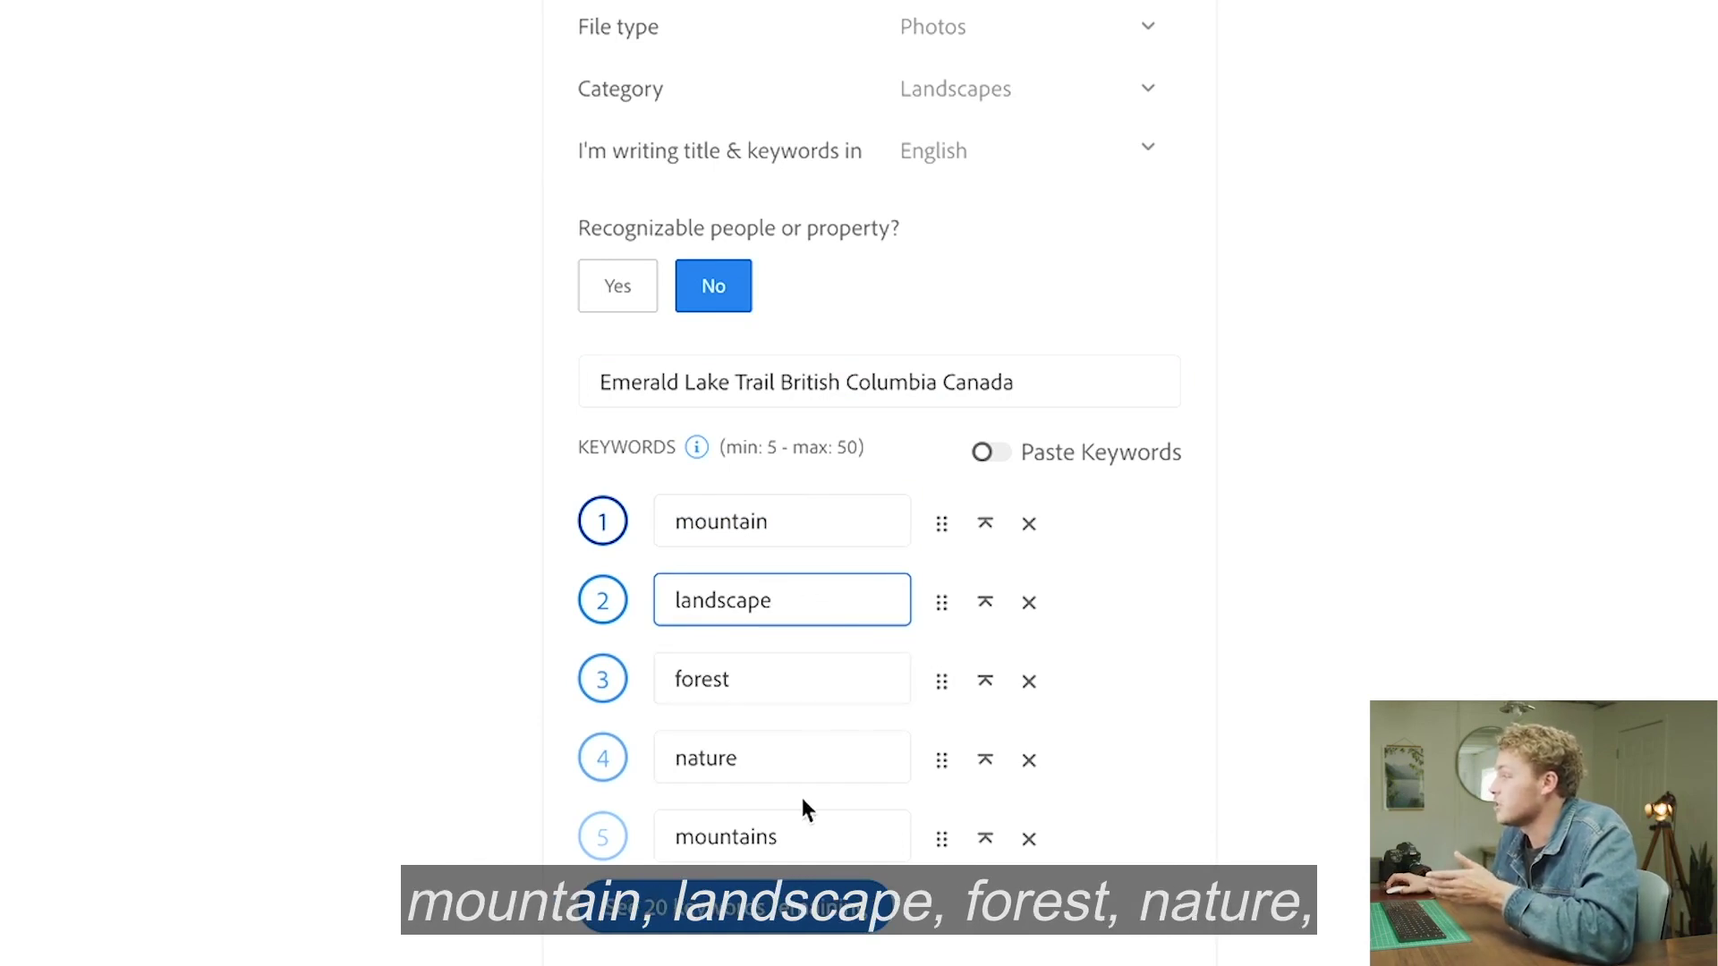
pyautogui.click(812, 931)
pyautogui.scroll(-10, 788, 357)
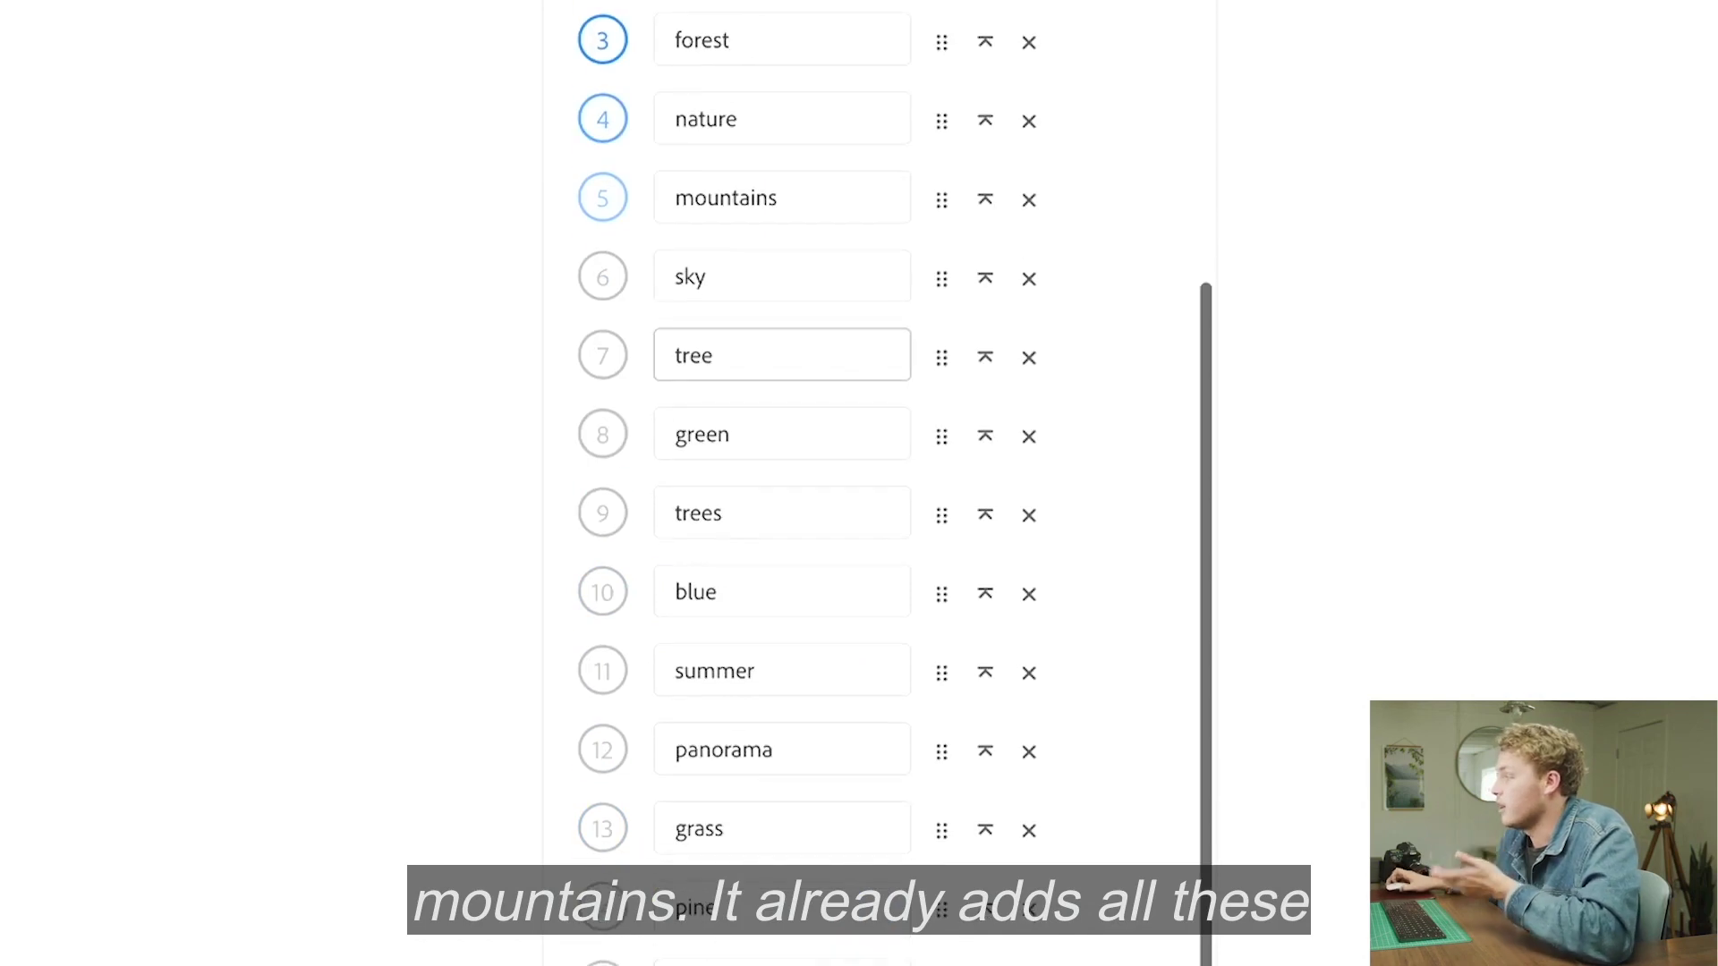
pyautogui.scroll(5, 794, 570)
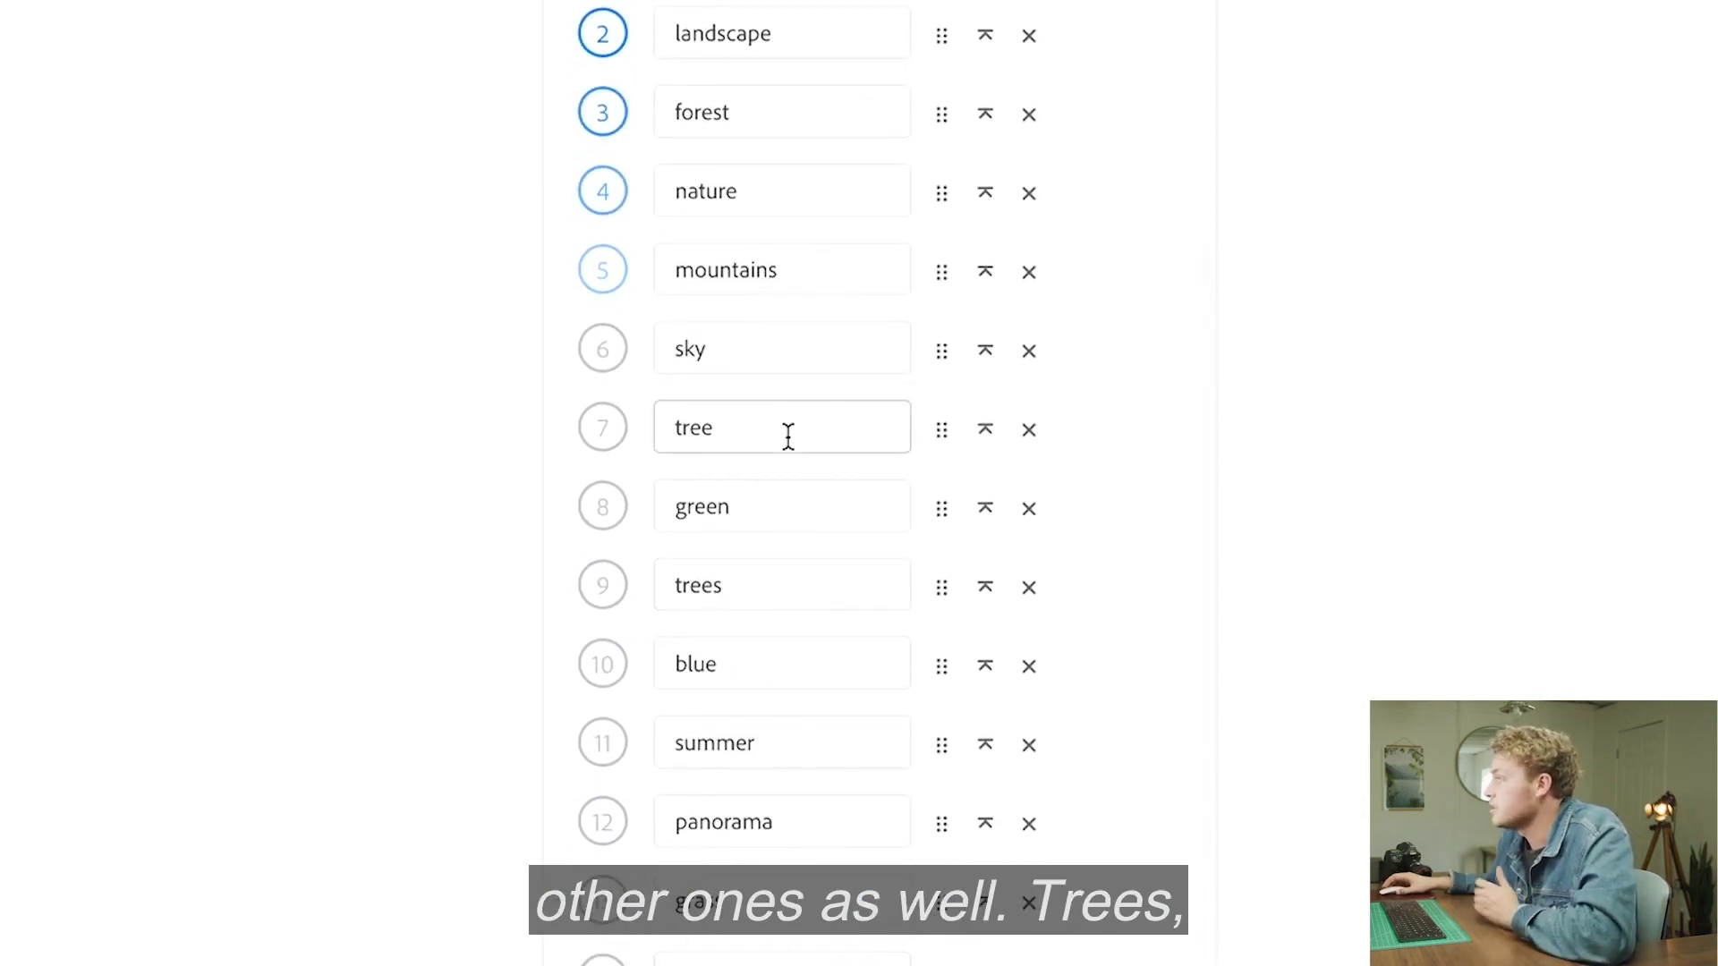
pyautogui.scroll(-5, 787, 435)
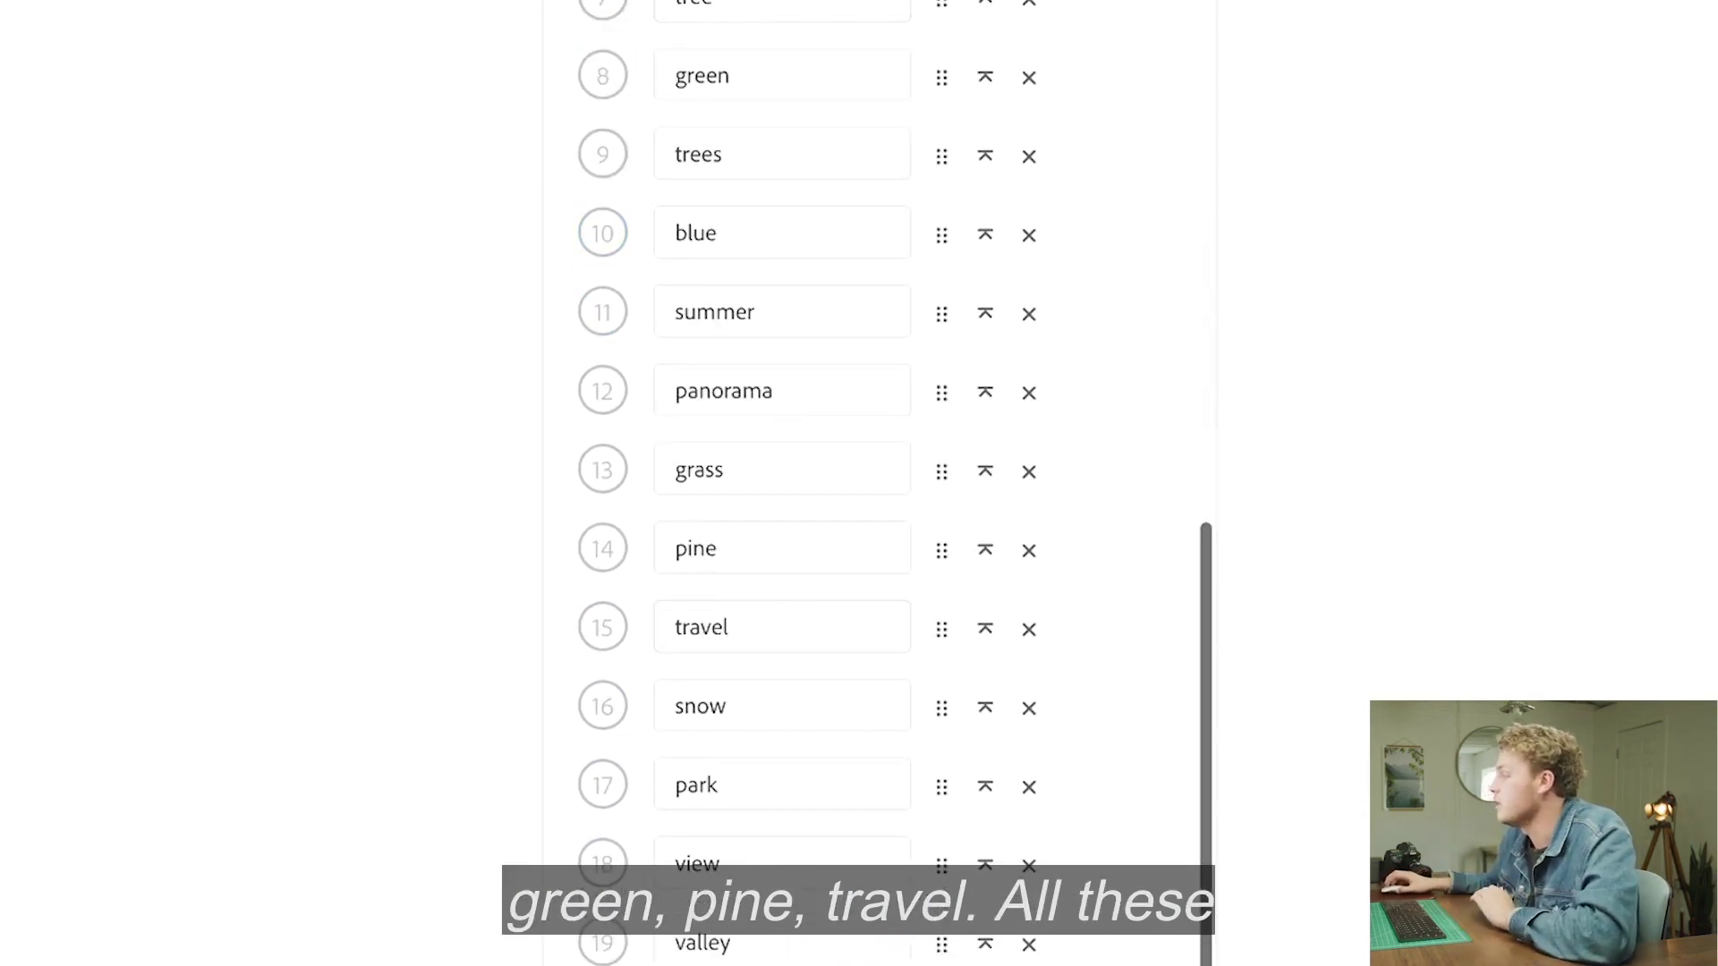
pyautogui.scroll(-10, 713, 448)
pyautogui.click(713, 542)
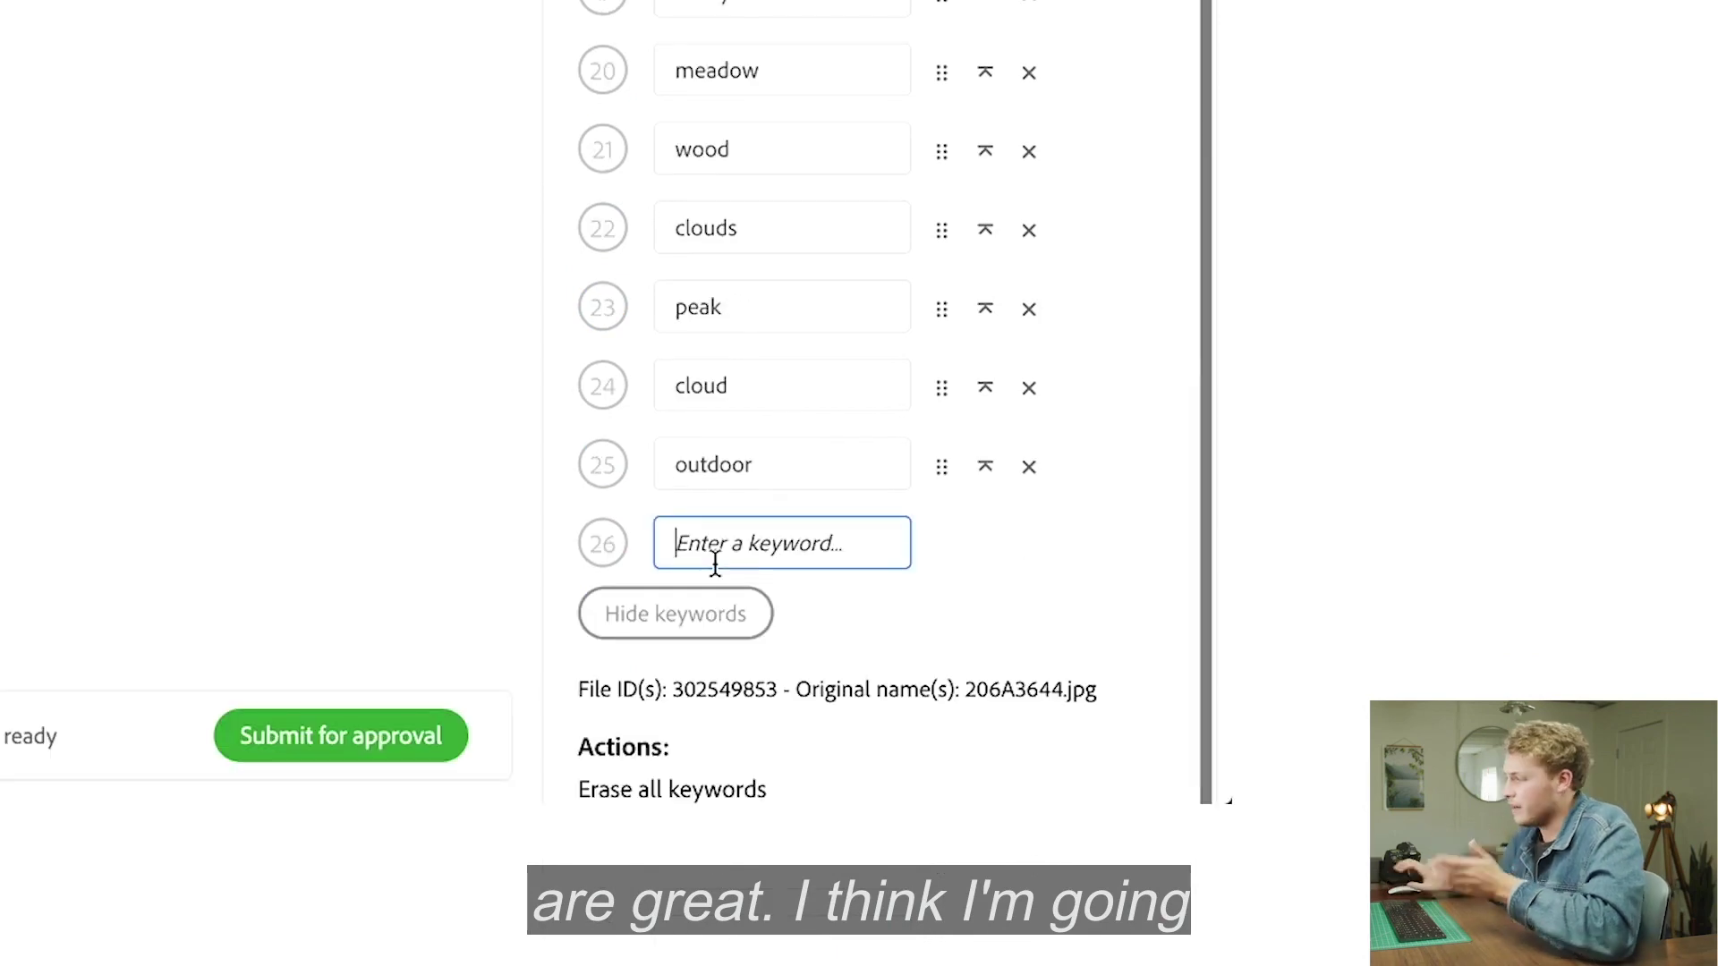
pyautogui.write('Canada')
pyautogui.press('Return')
pyautogui.write('Eme')
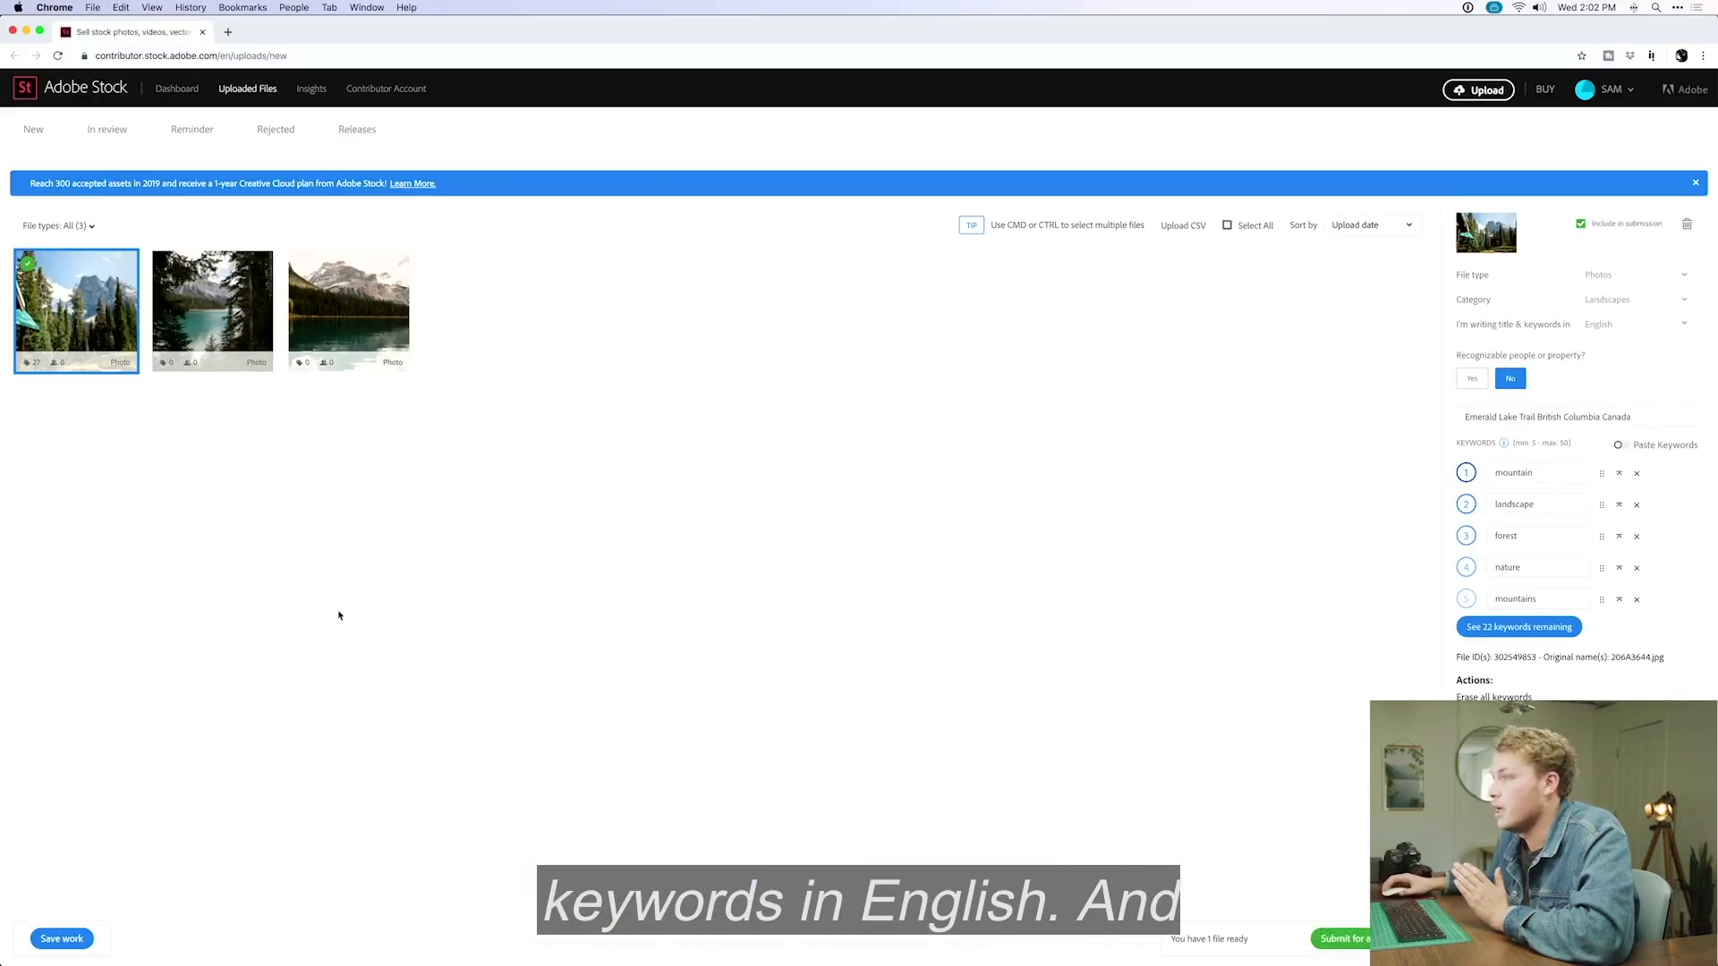
# Mark the second photo as having no recognizable people or property and title it "Emerald Lake Trees Foreground".
pyautogui.click(203, 328)
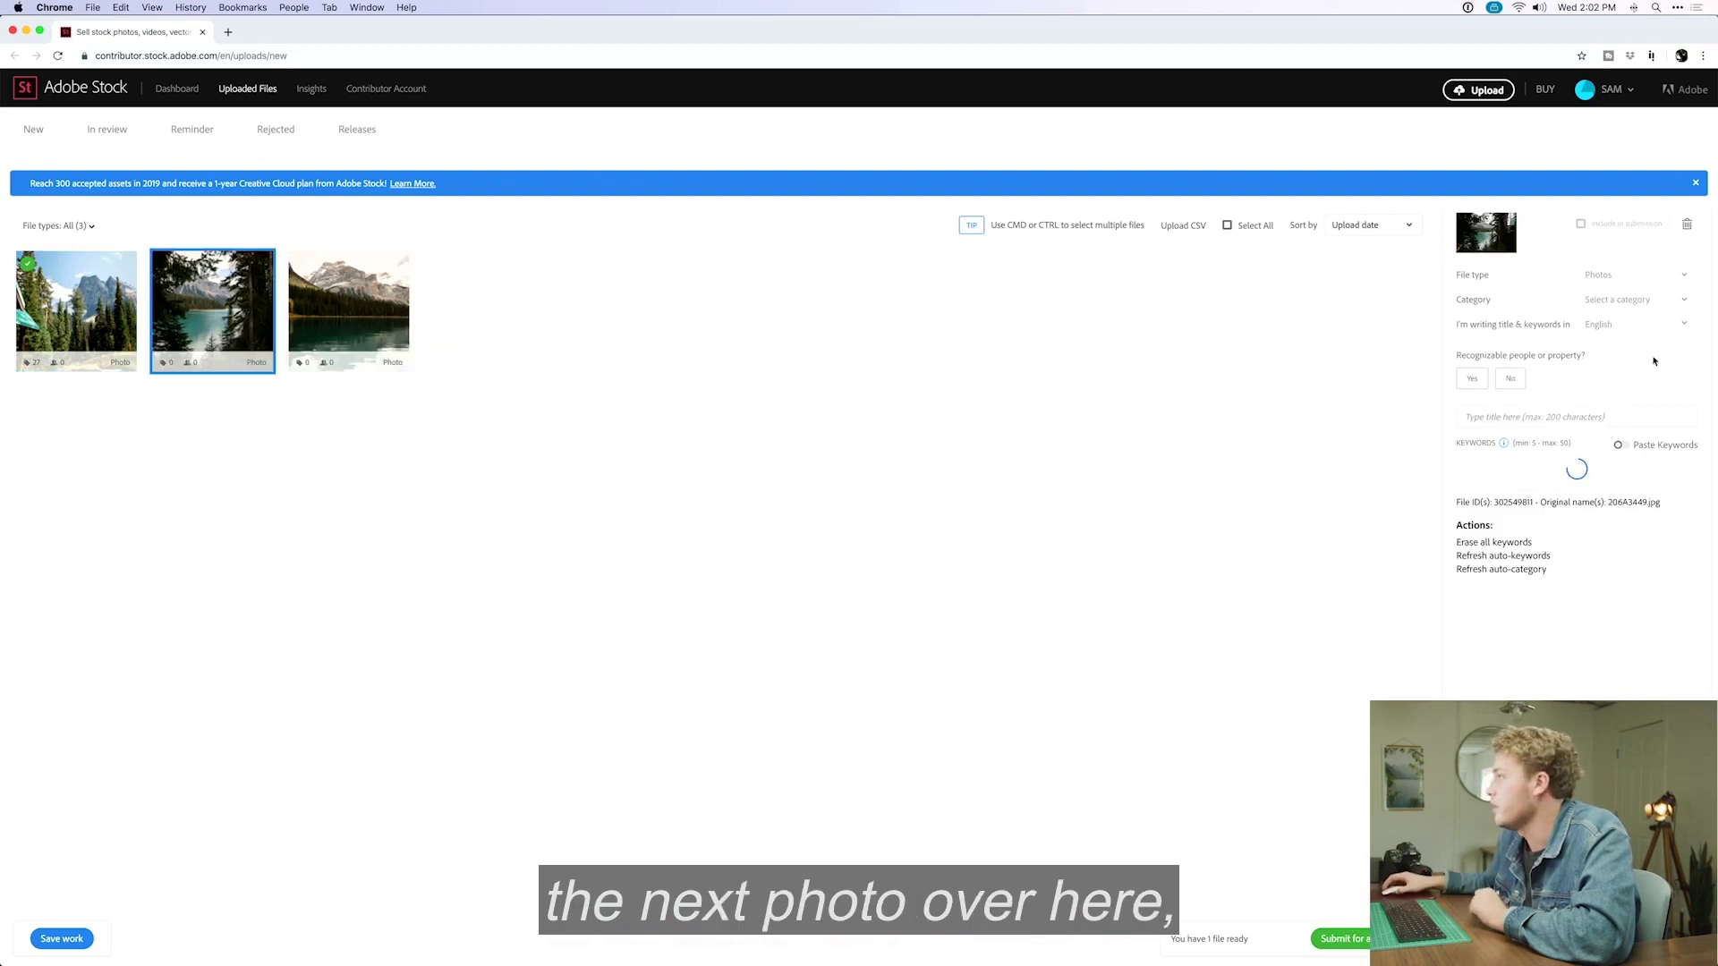
pyautogui.click(1516, 383)
pyautogui.click(1522, 436)
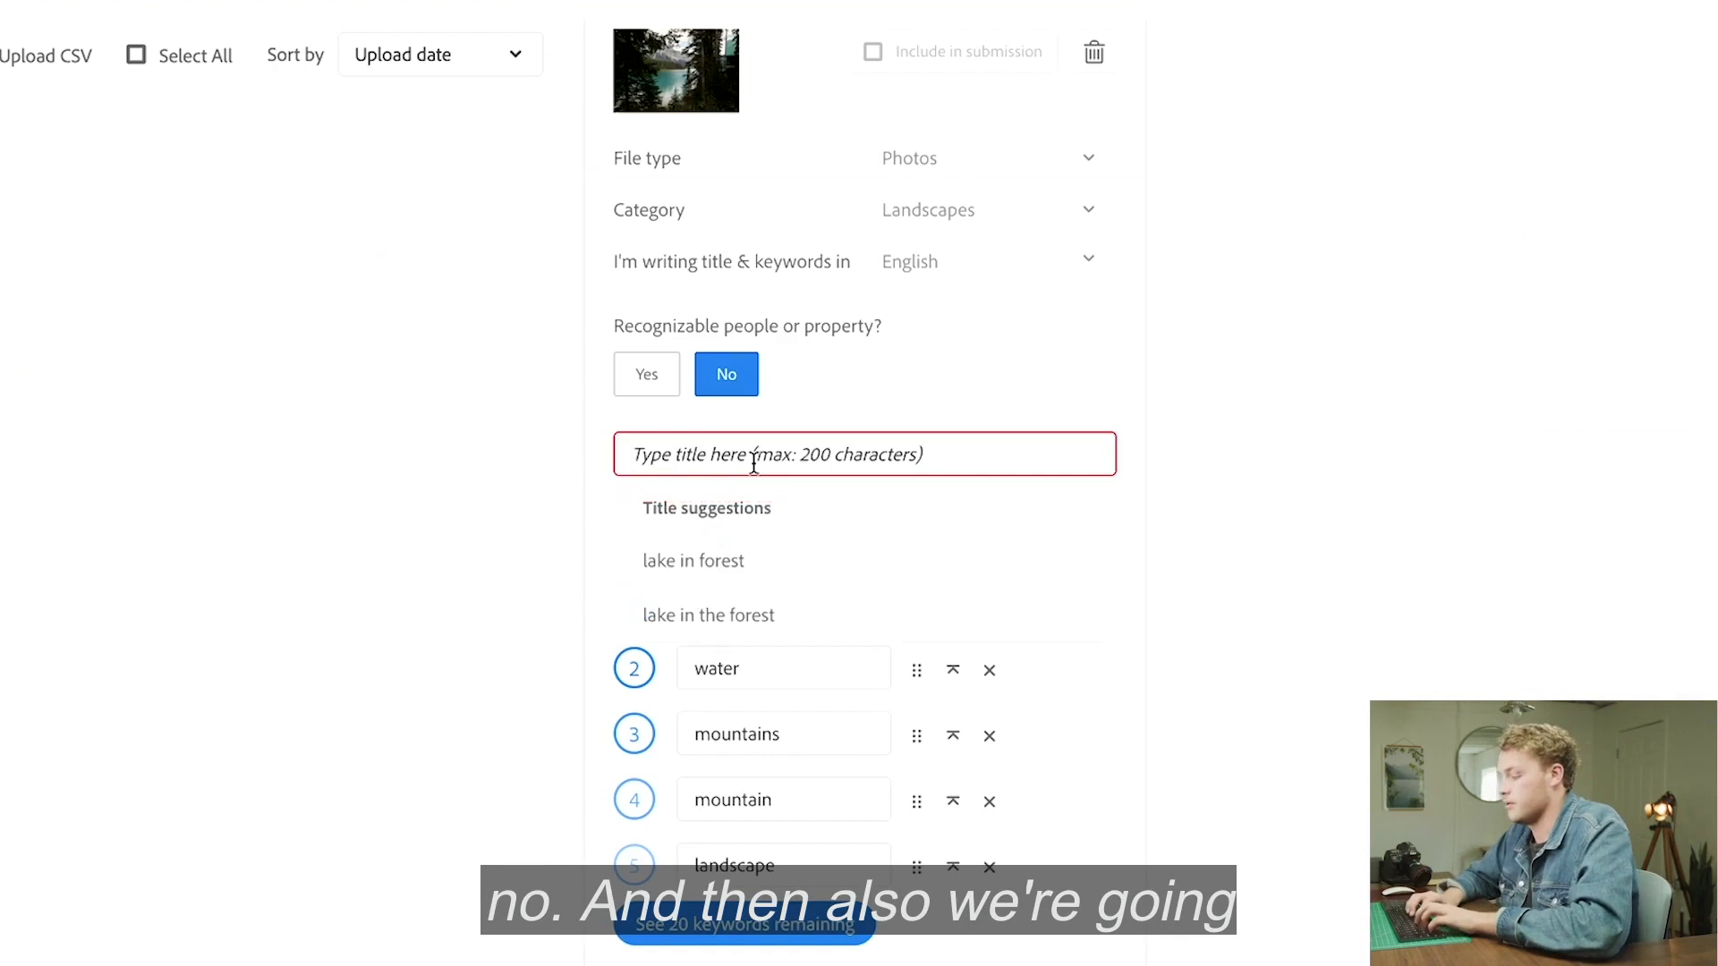
pyautogui.write('Emeral')
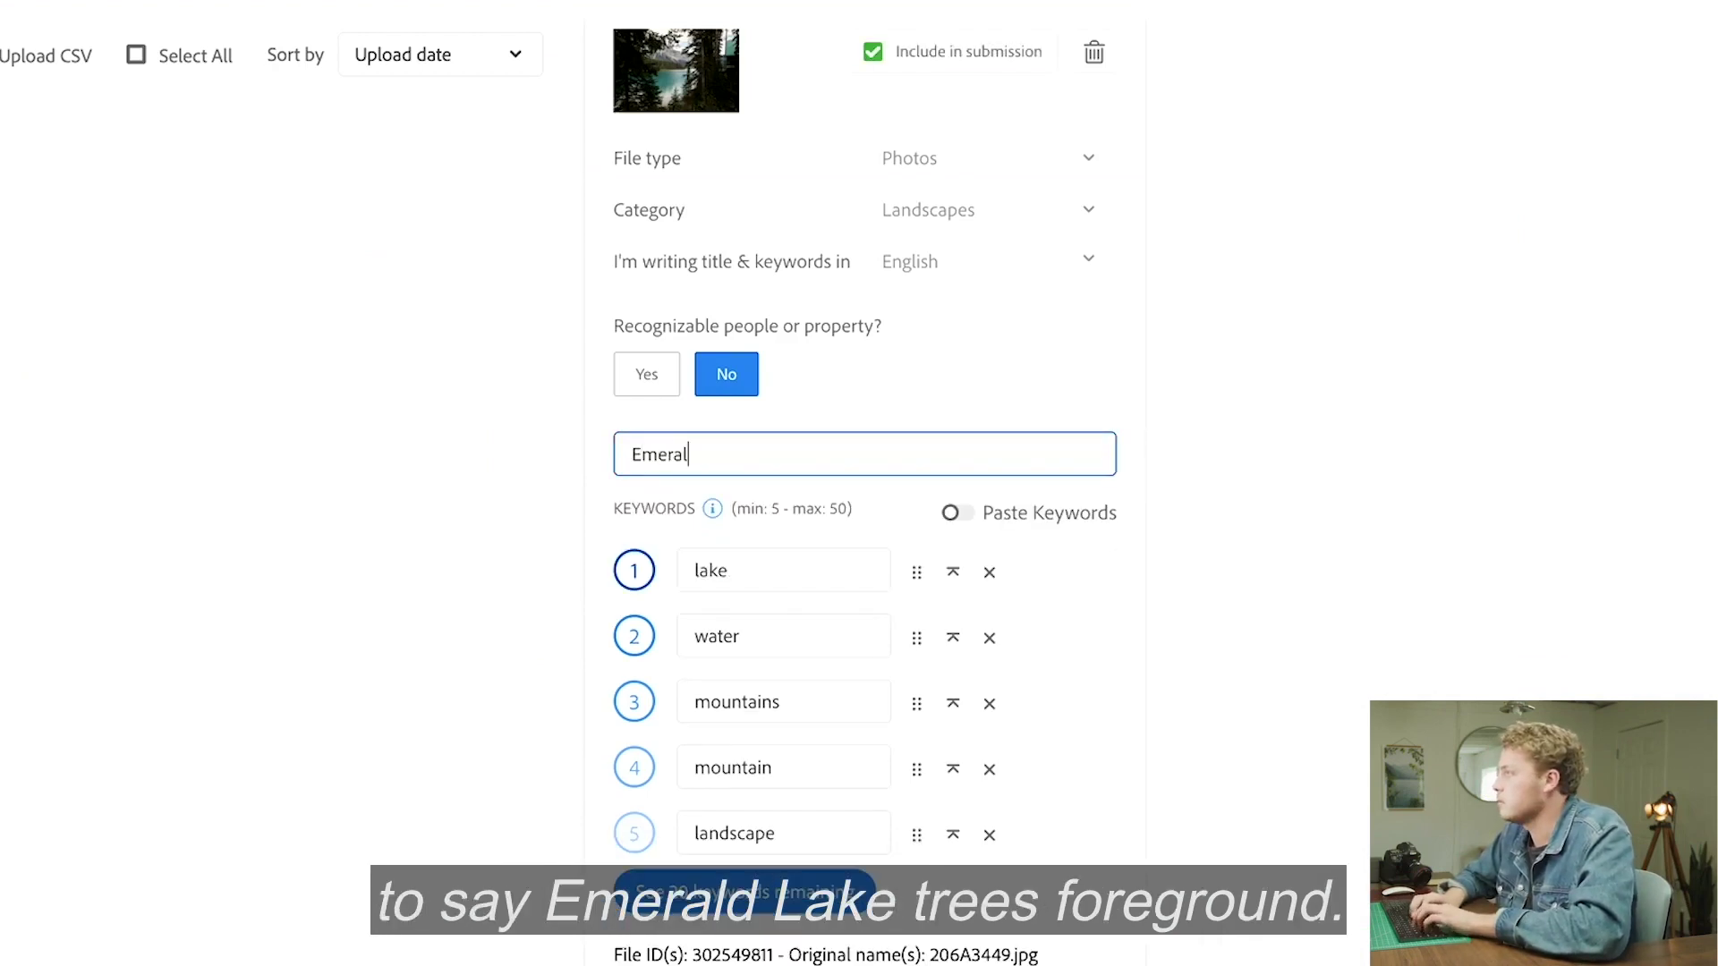
pyautogui.write('d Lake Trees Foreground')
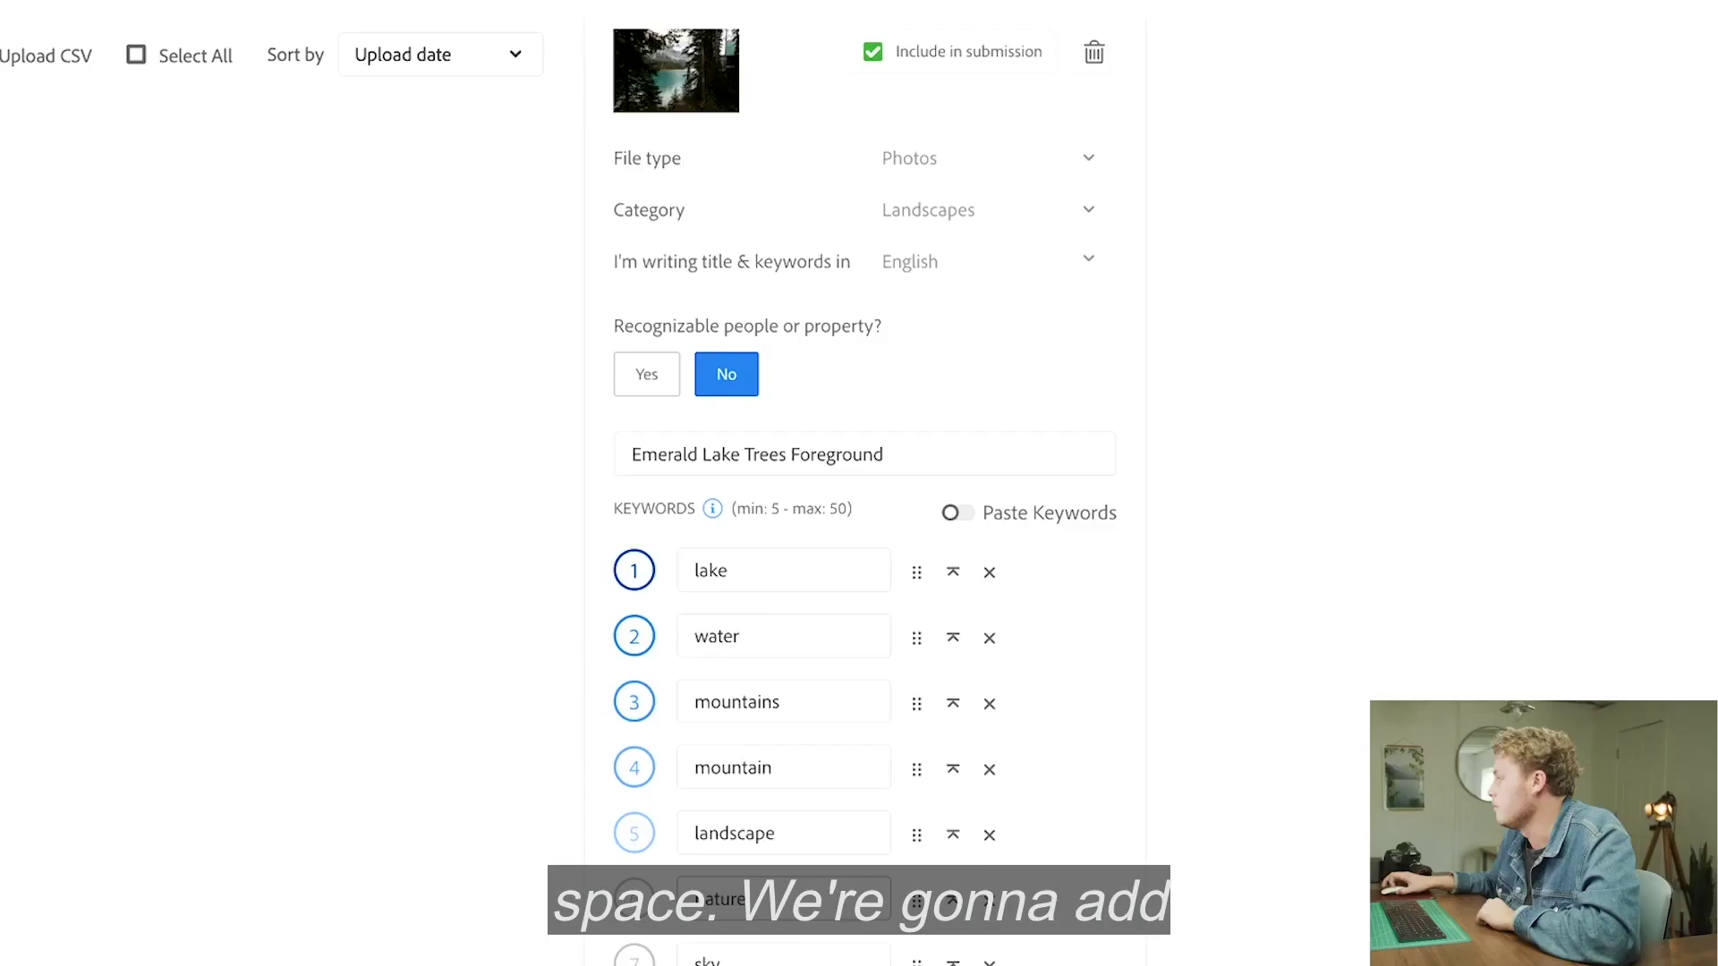
# Add the keywords Canada and Emerald Lake at the end of the second photo's keyword list and collapse the list.
pyautogui.scroll(-9, 859, 483)
pyautogui.scroll(-2, 859, 483)
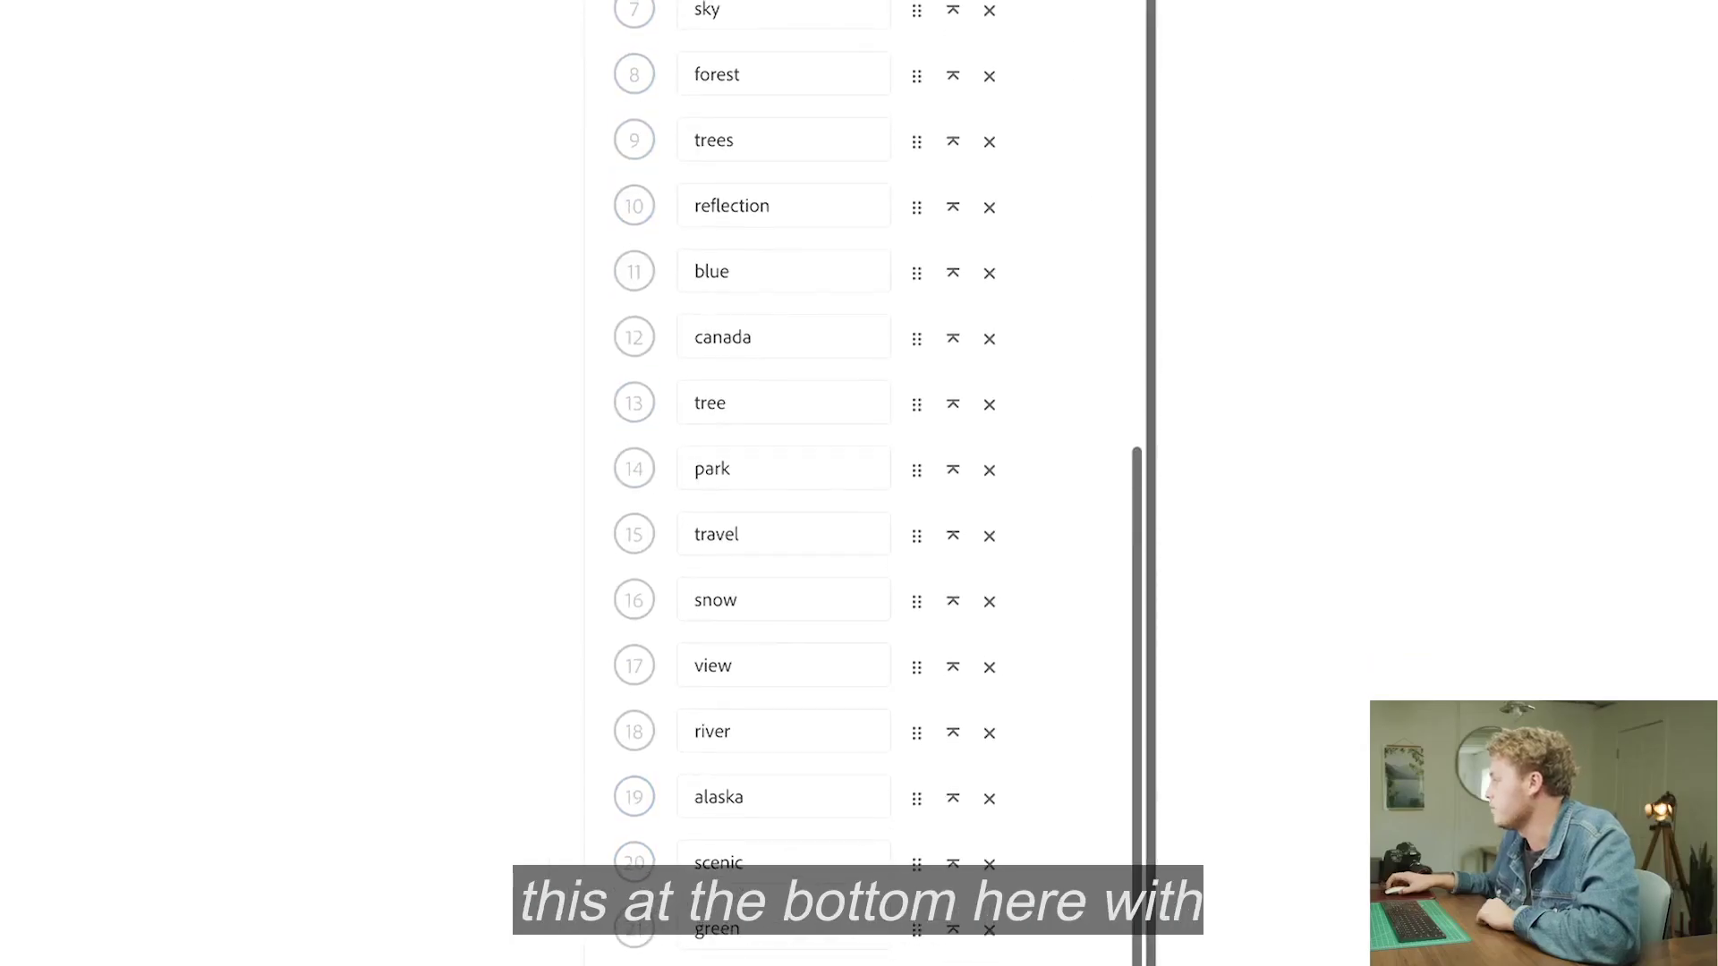
pyautogui.scroll(-6, 859, 483)
pyautogui.click(786, 587)
pyautogui.write('Canada')
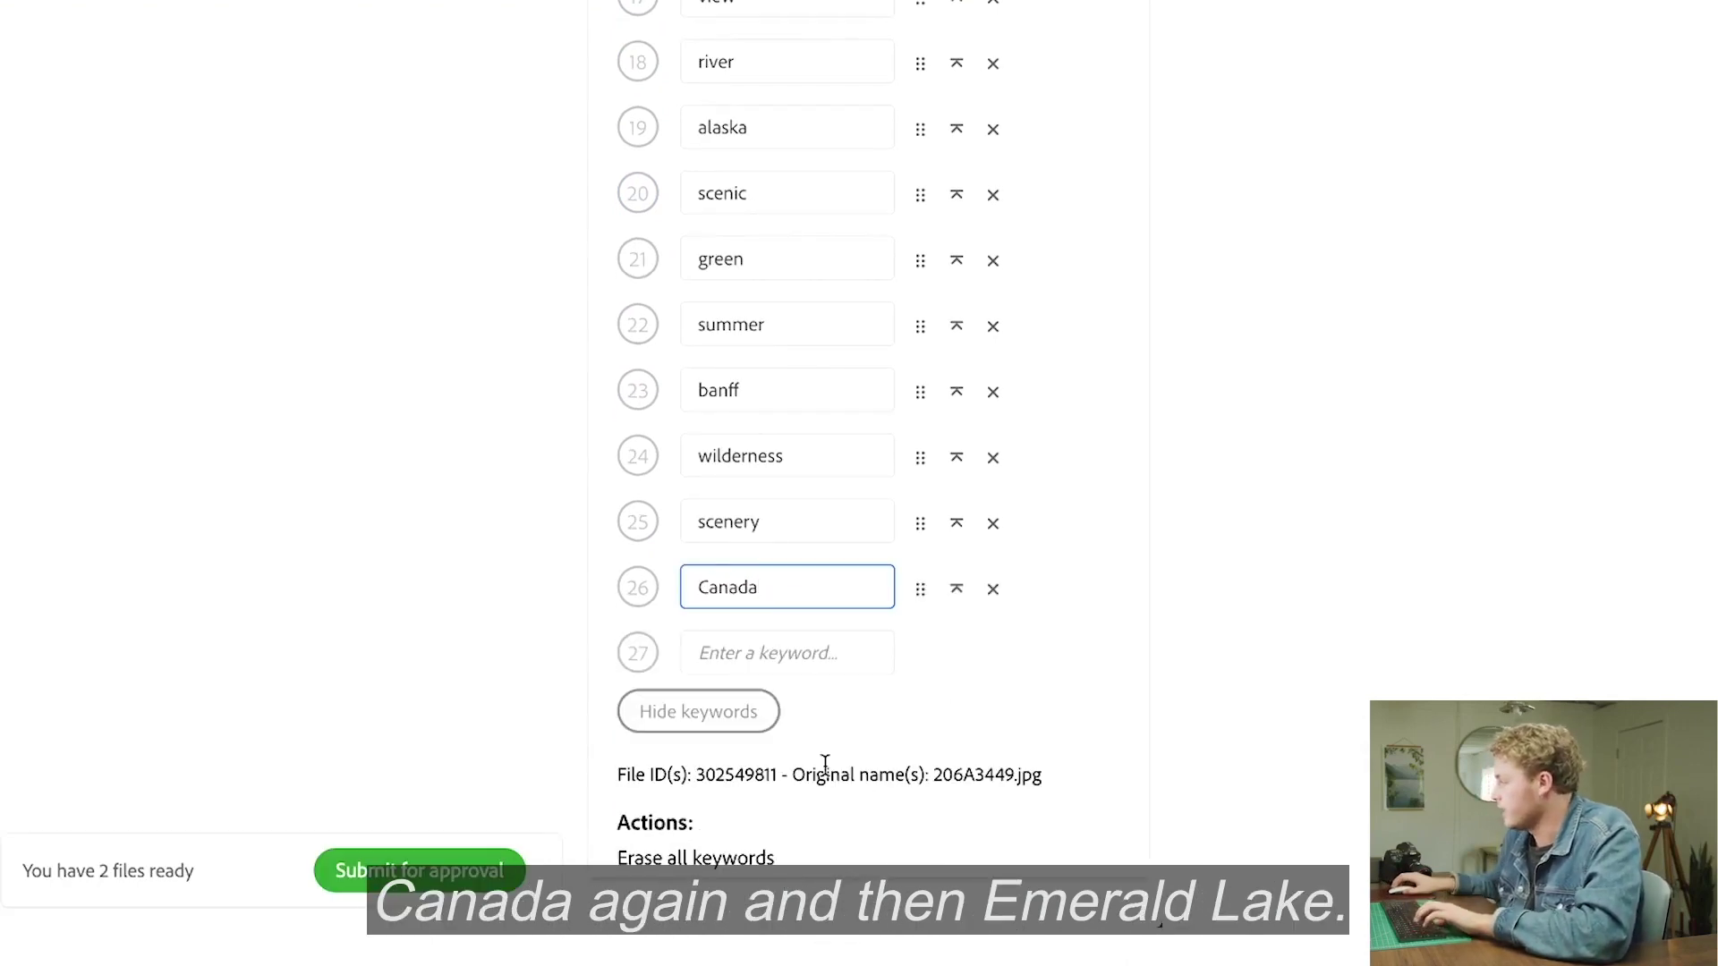
pyautogui.click(740, 654)
pyautogui.write('Emerald Lake')
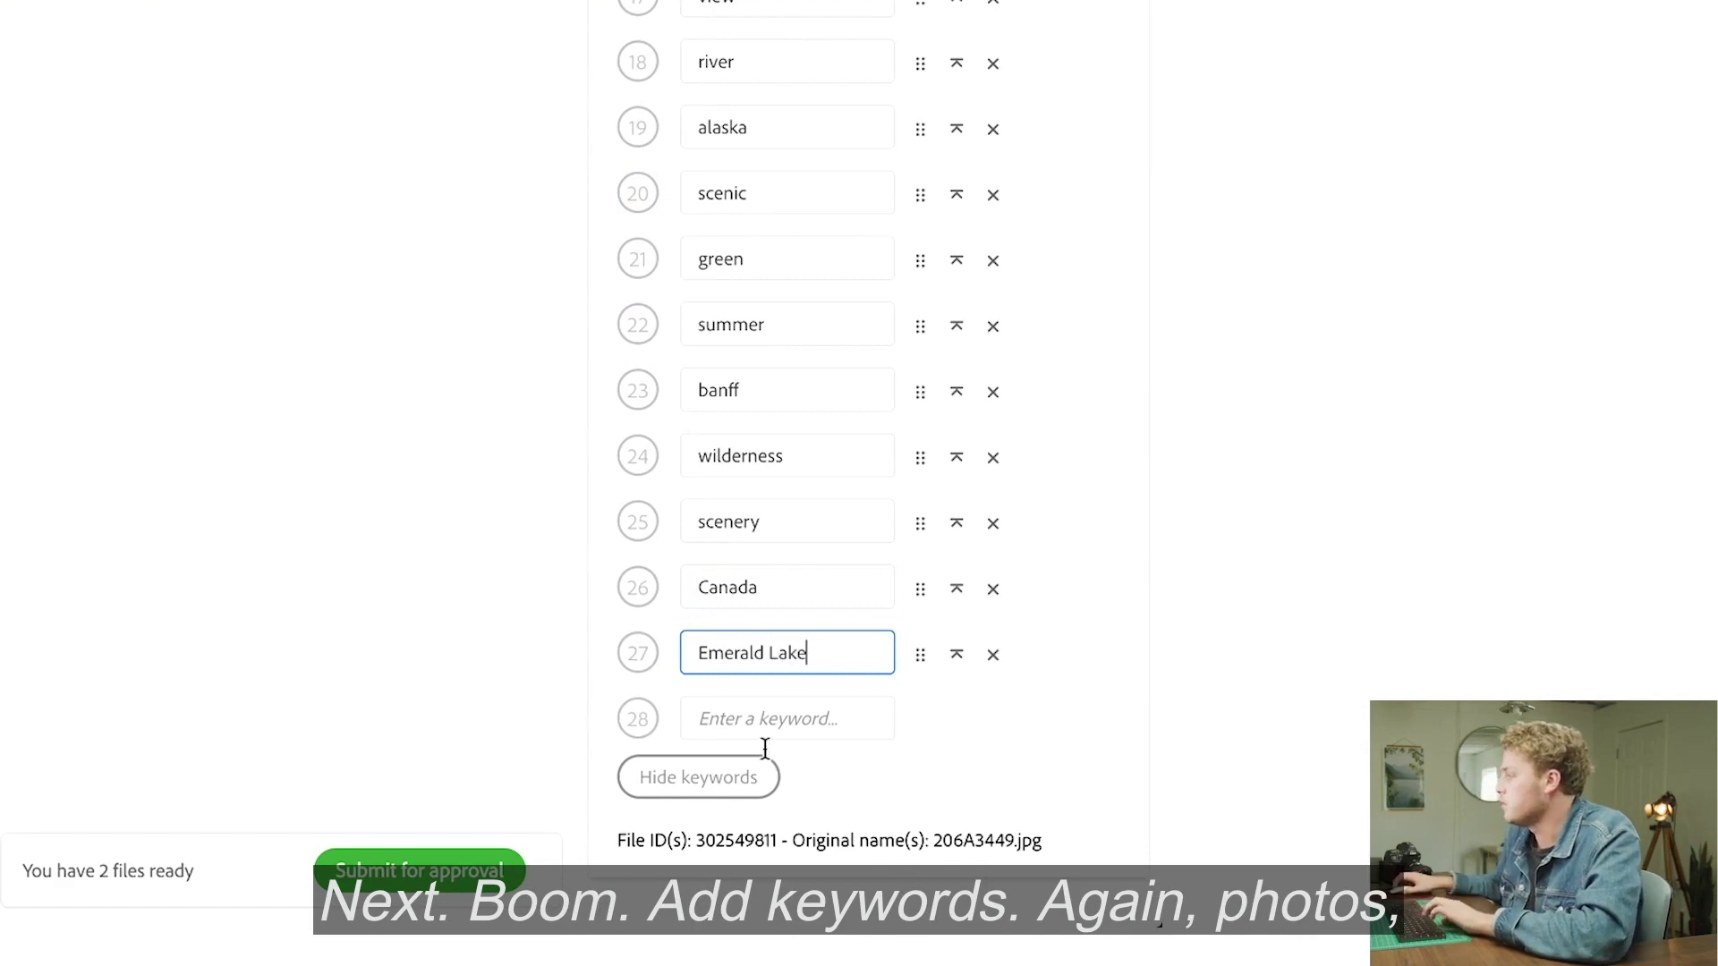
pyautogui.click(700, 778)
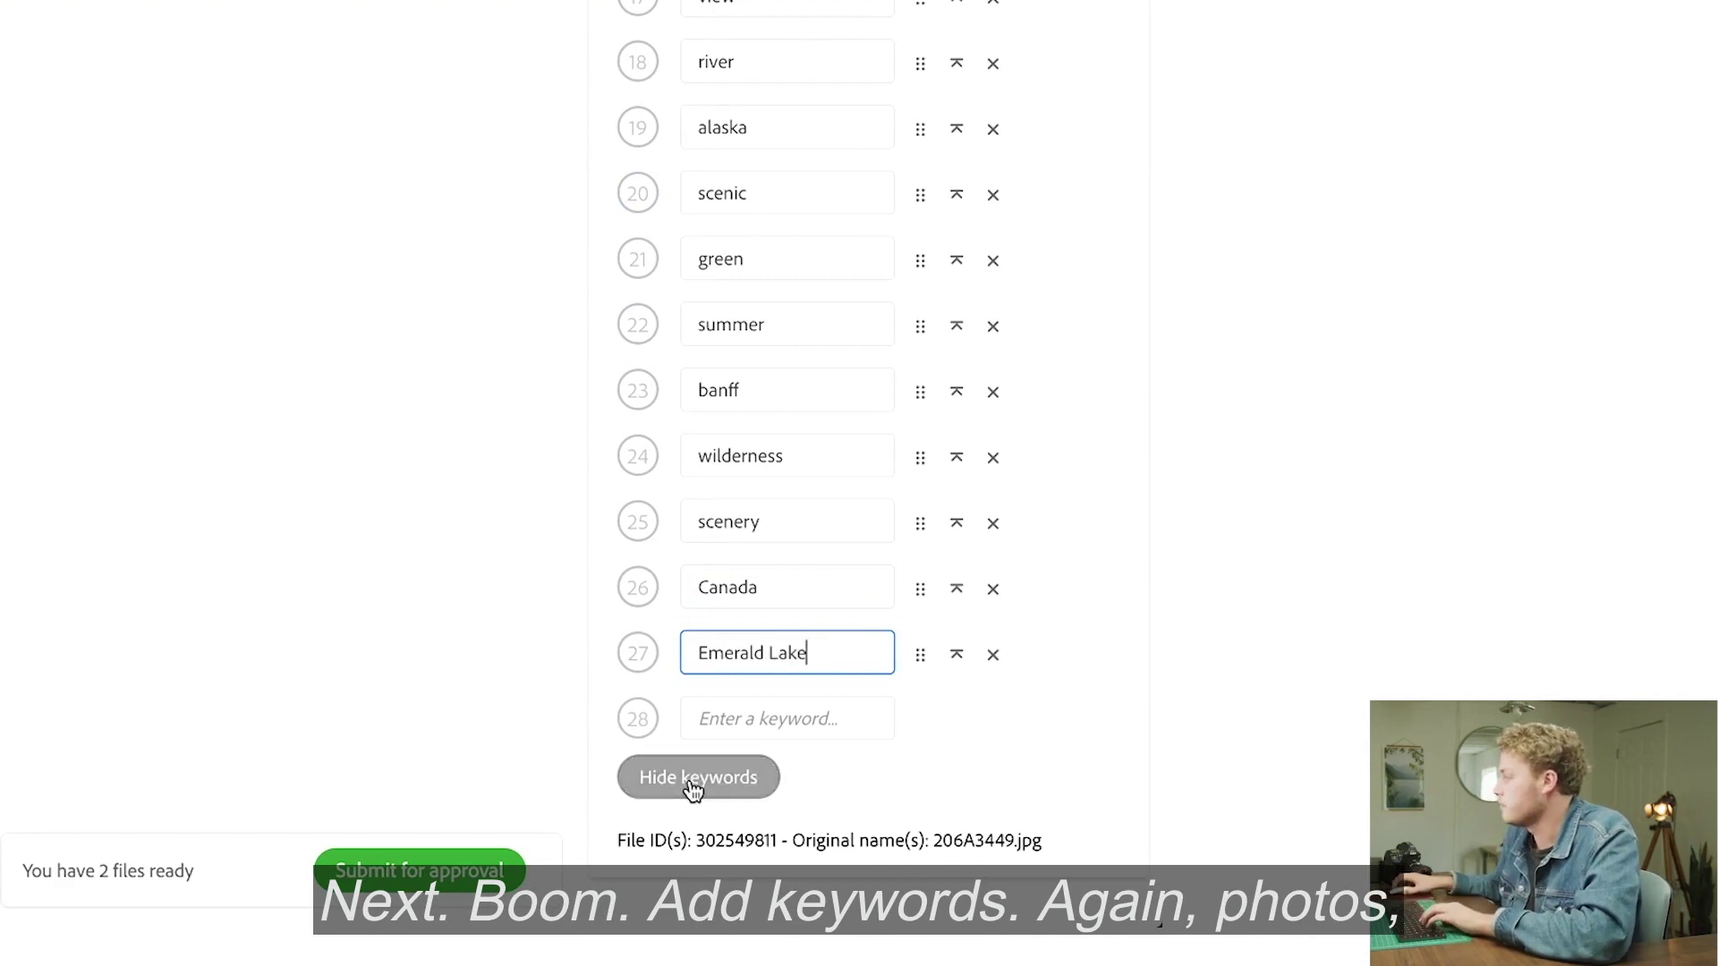
# Mark the third photo as having no recognizable people or property and title it "Emerald Lake Canoe".
pyautogui.scroll(7, 799, 419)
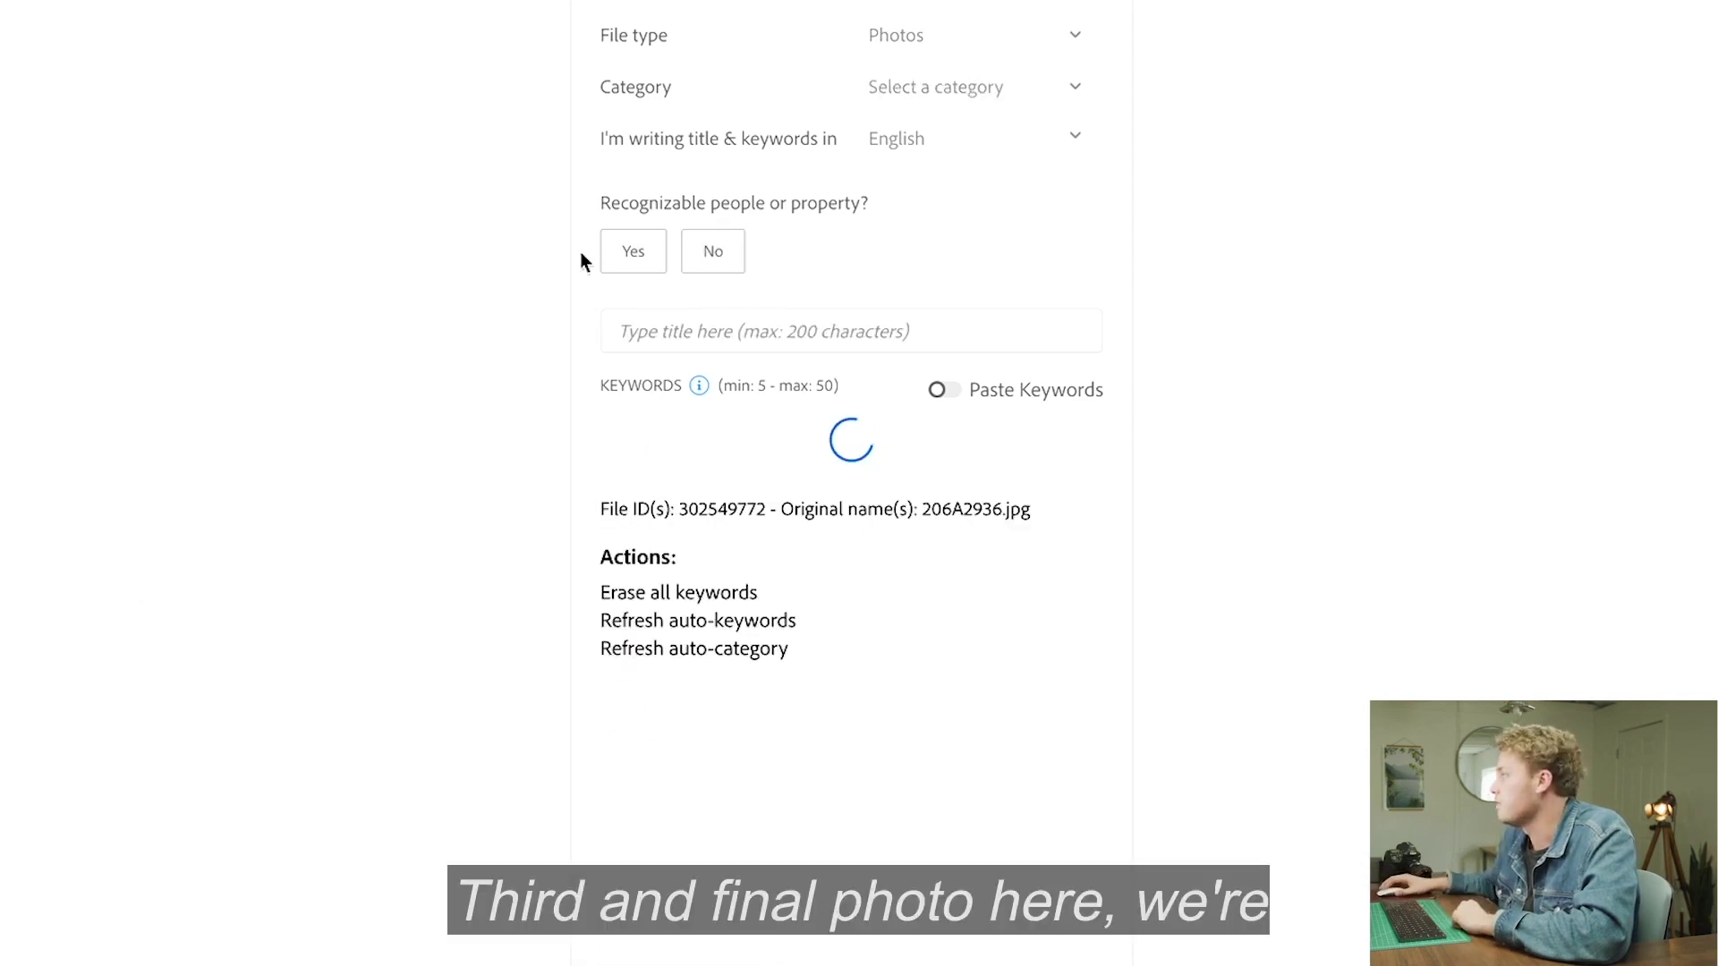
pyautogui.click(725, 258)
pyautogui.click(731, 345)
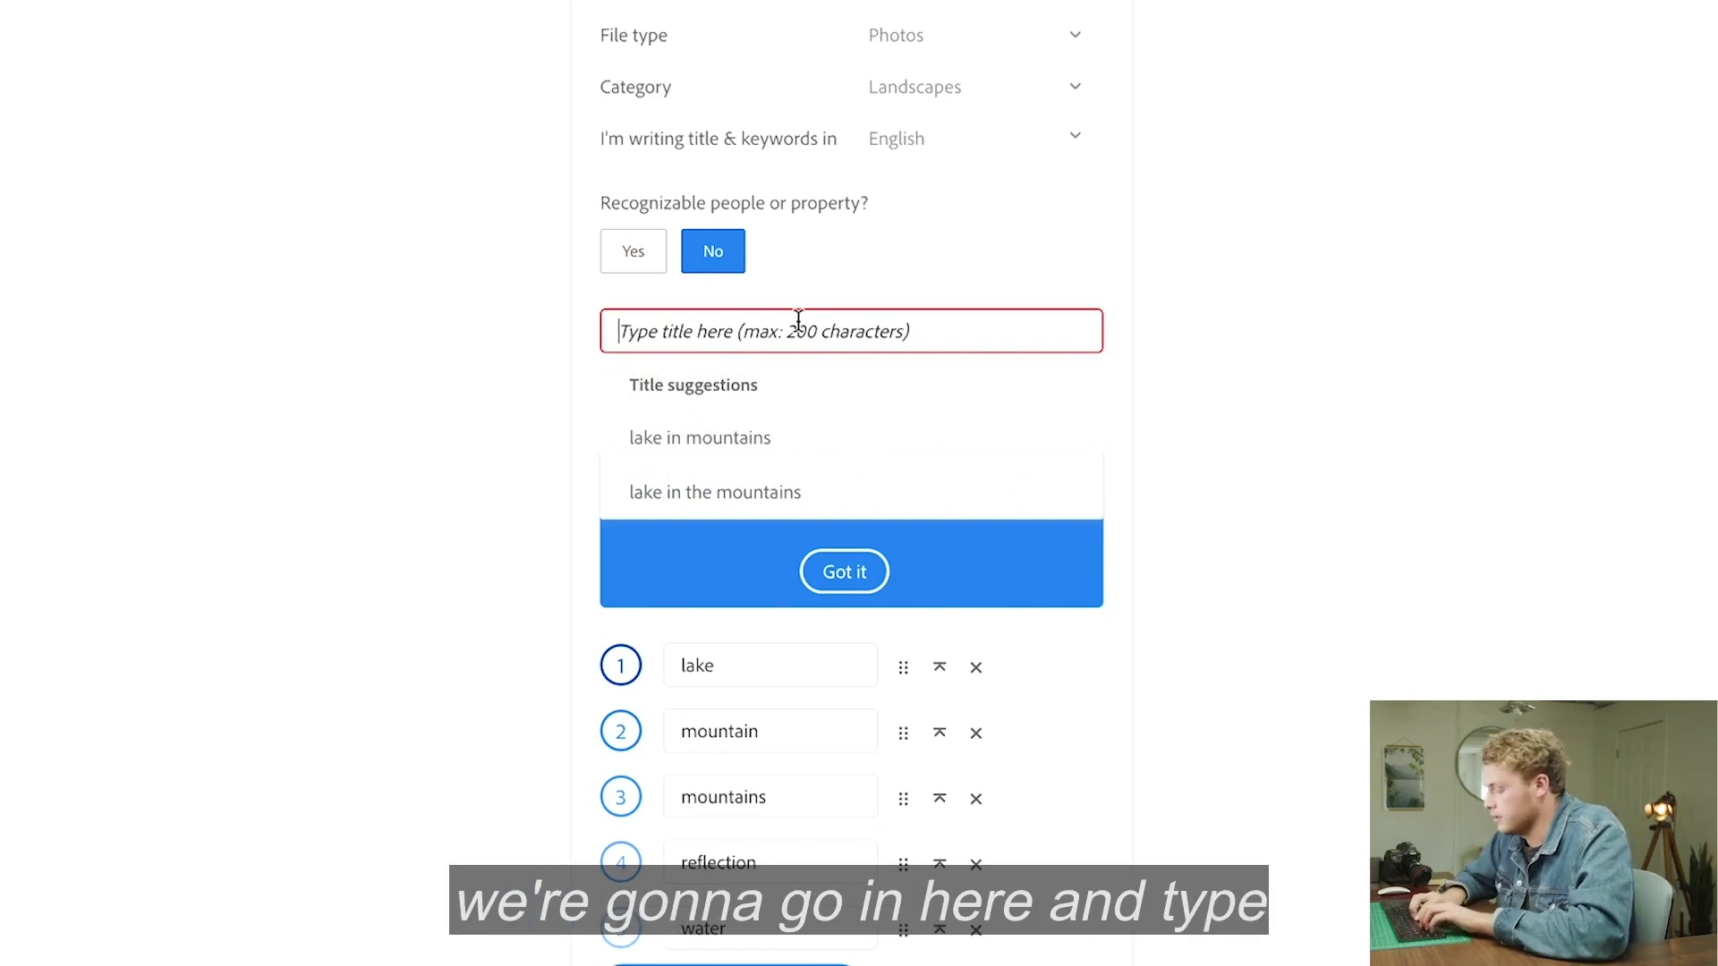
pyautogui.write('Emerald Lake Canoe')
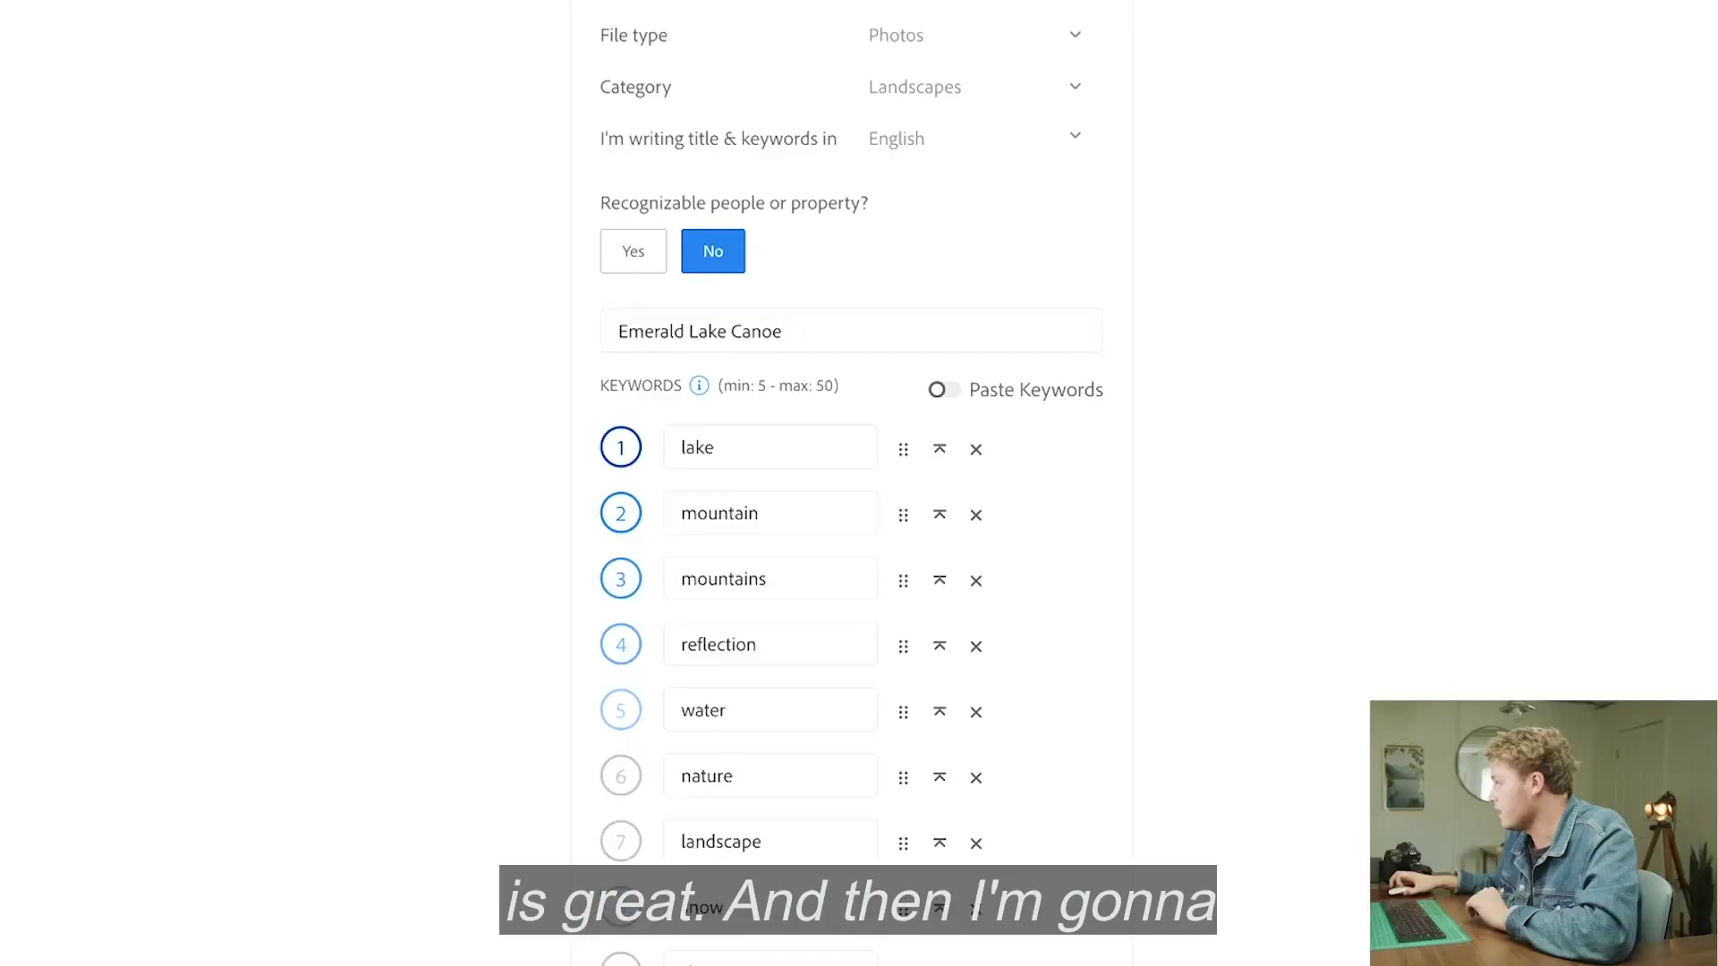
# Add the keywords Canoe and Canada at the end of the third photo's keyword list.
pyautogui.scroll(-10, 850, 483)
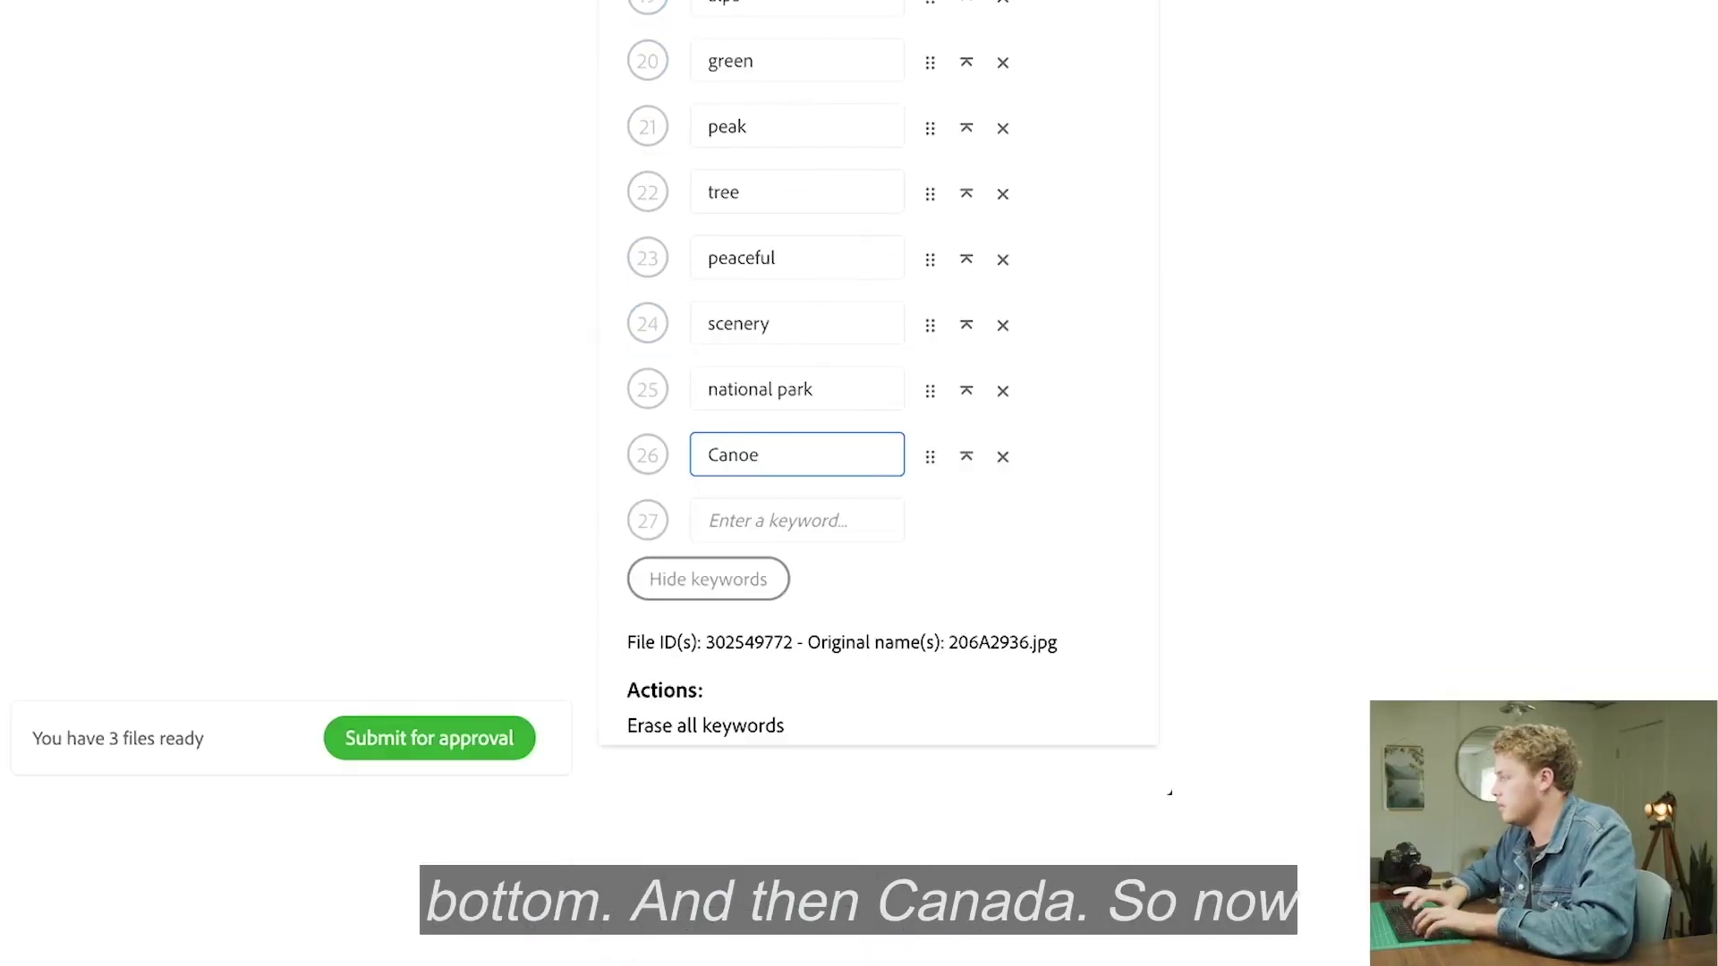
pyautogui.write('Can')
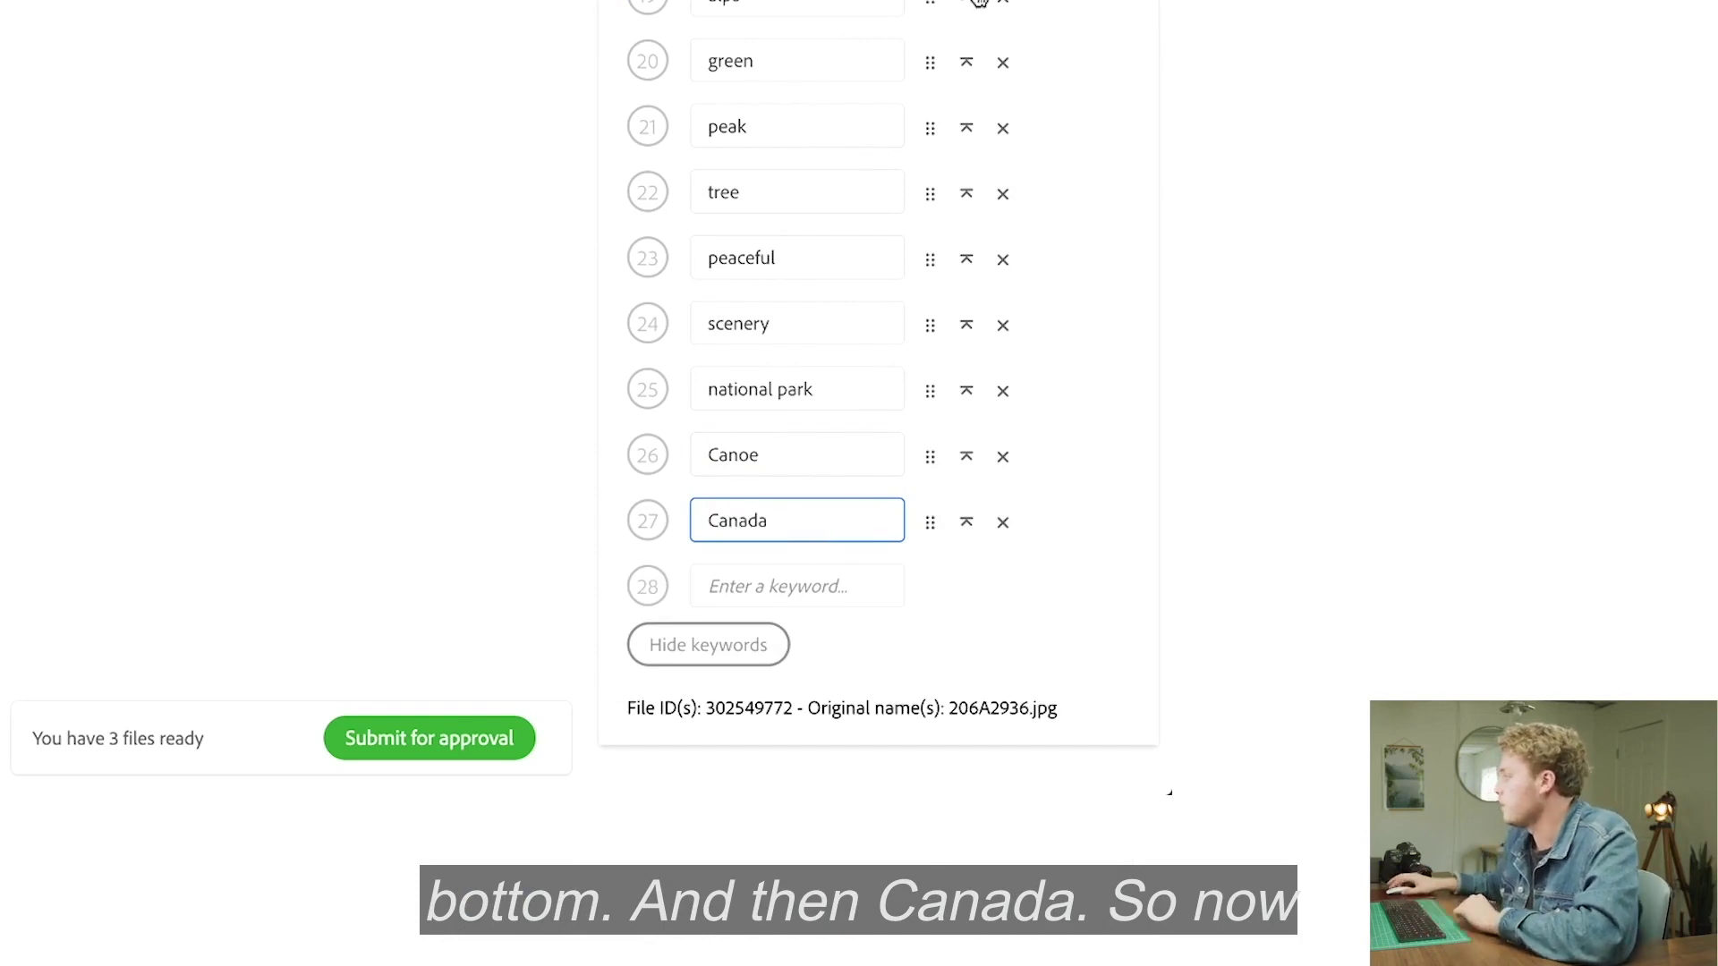
# Select all three uploaded photos and submit them for approval.
pyautogui.click(214, 246)
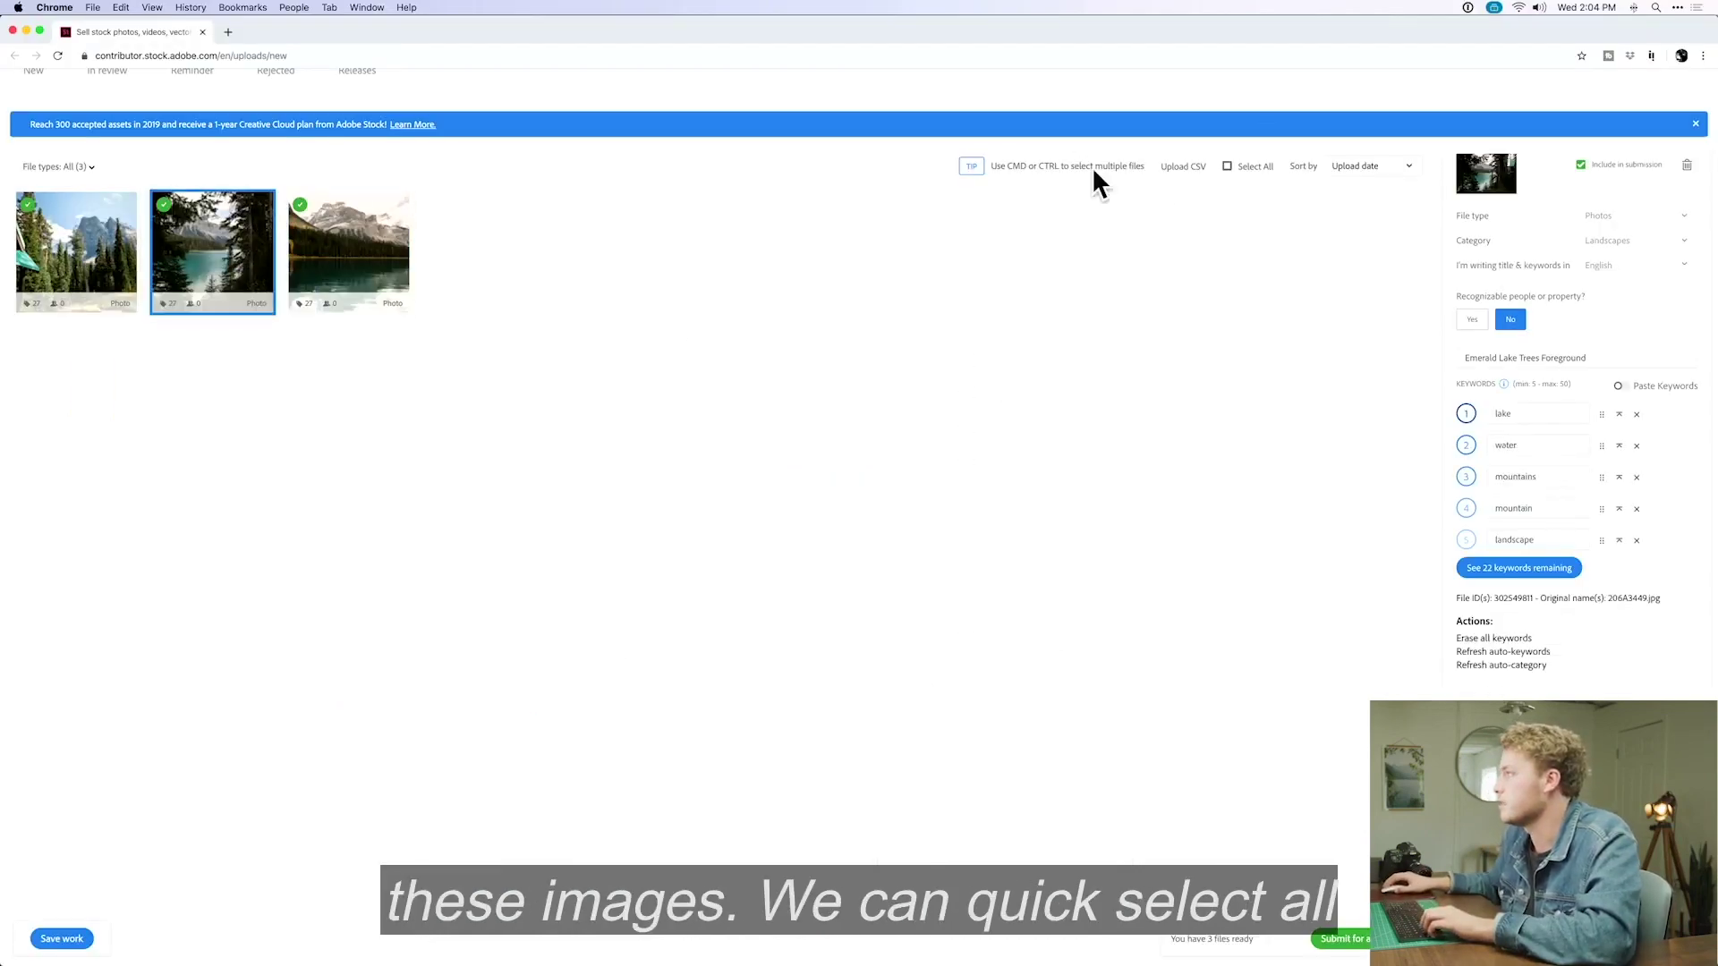
pyautogui.click(1229, 168)
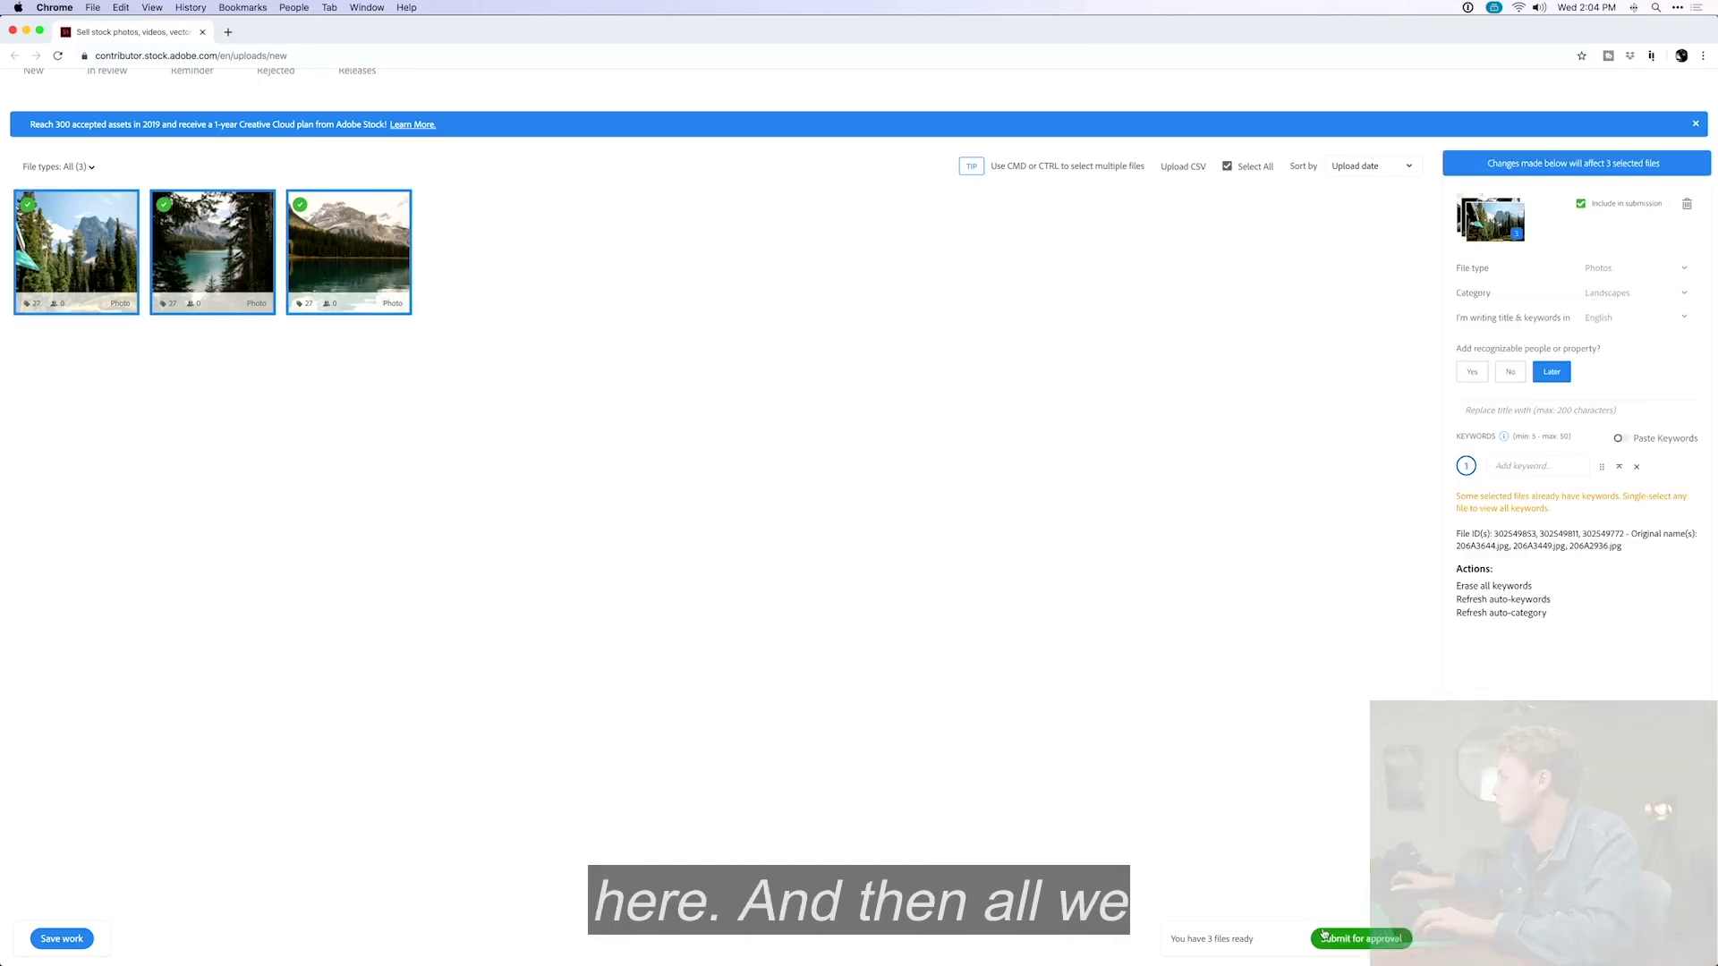
pyautogui.click(1376, 940)
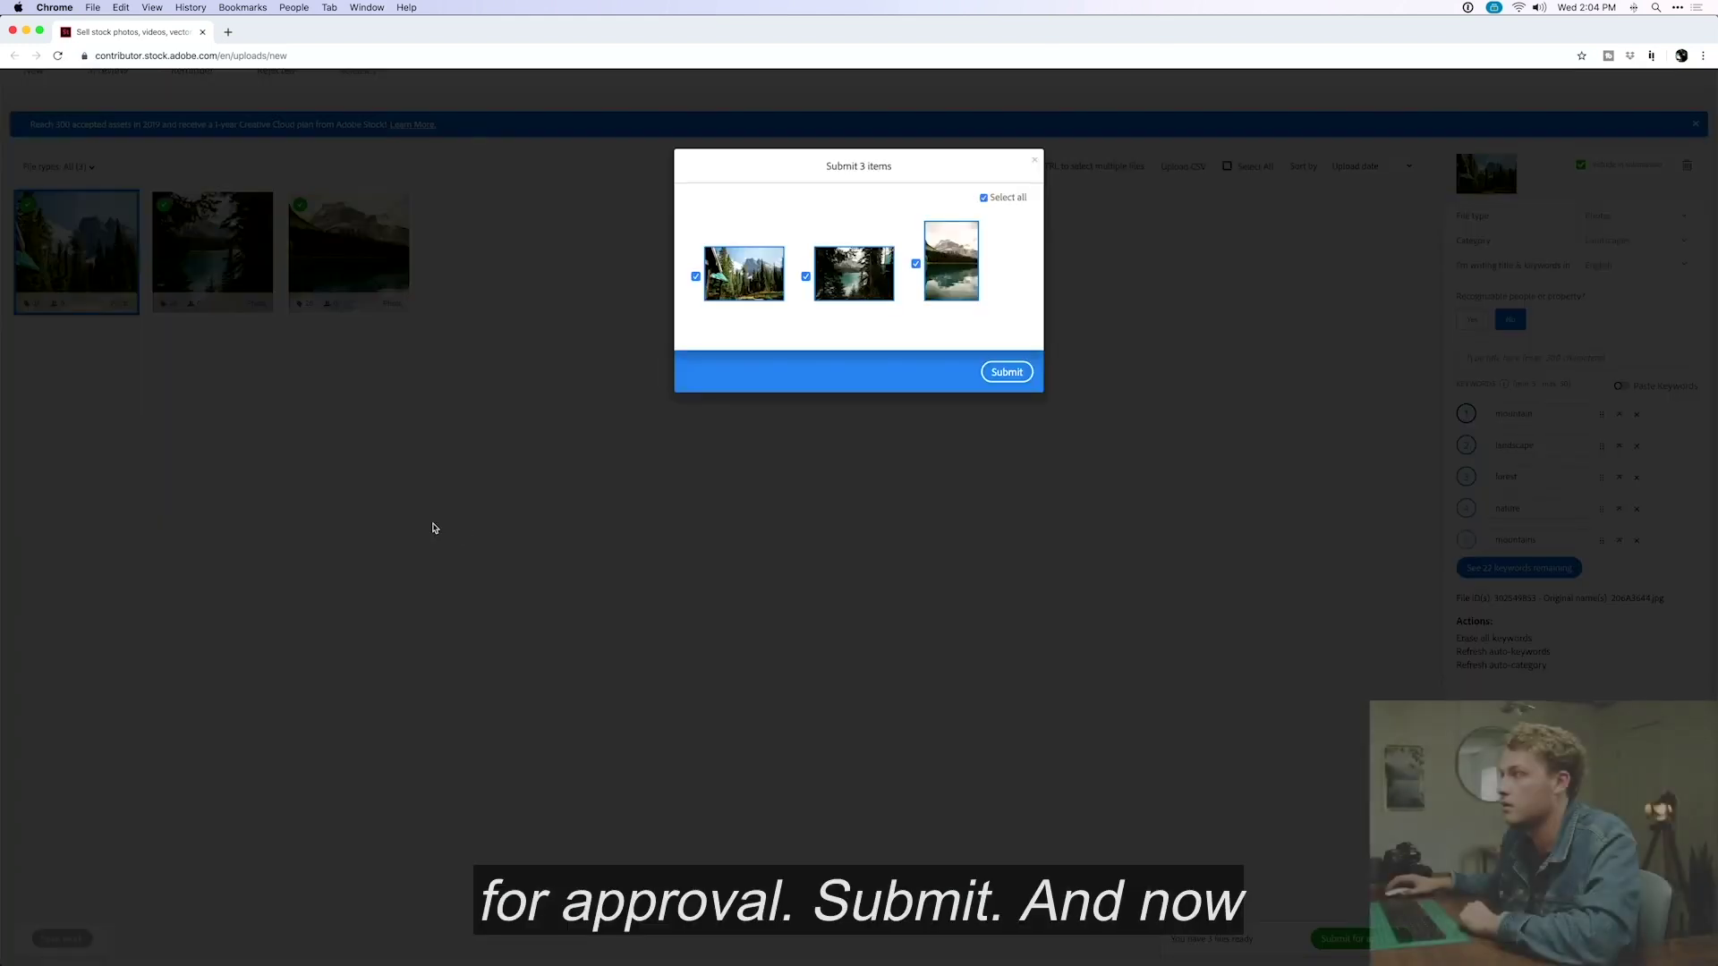
pyautogui.click(1007, 372)
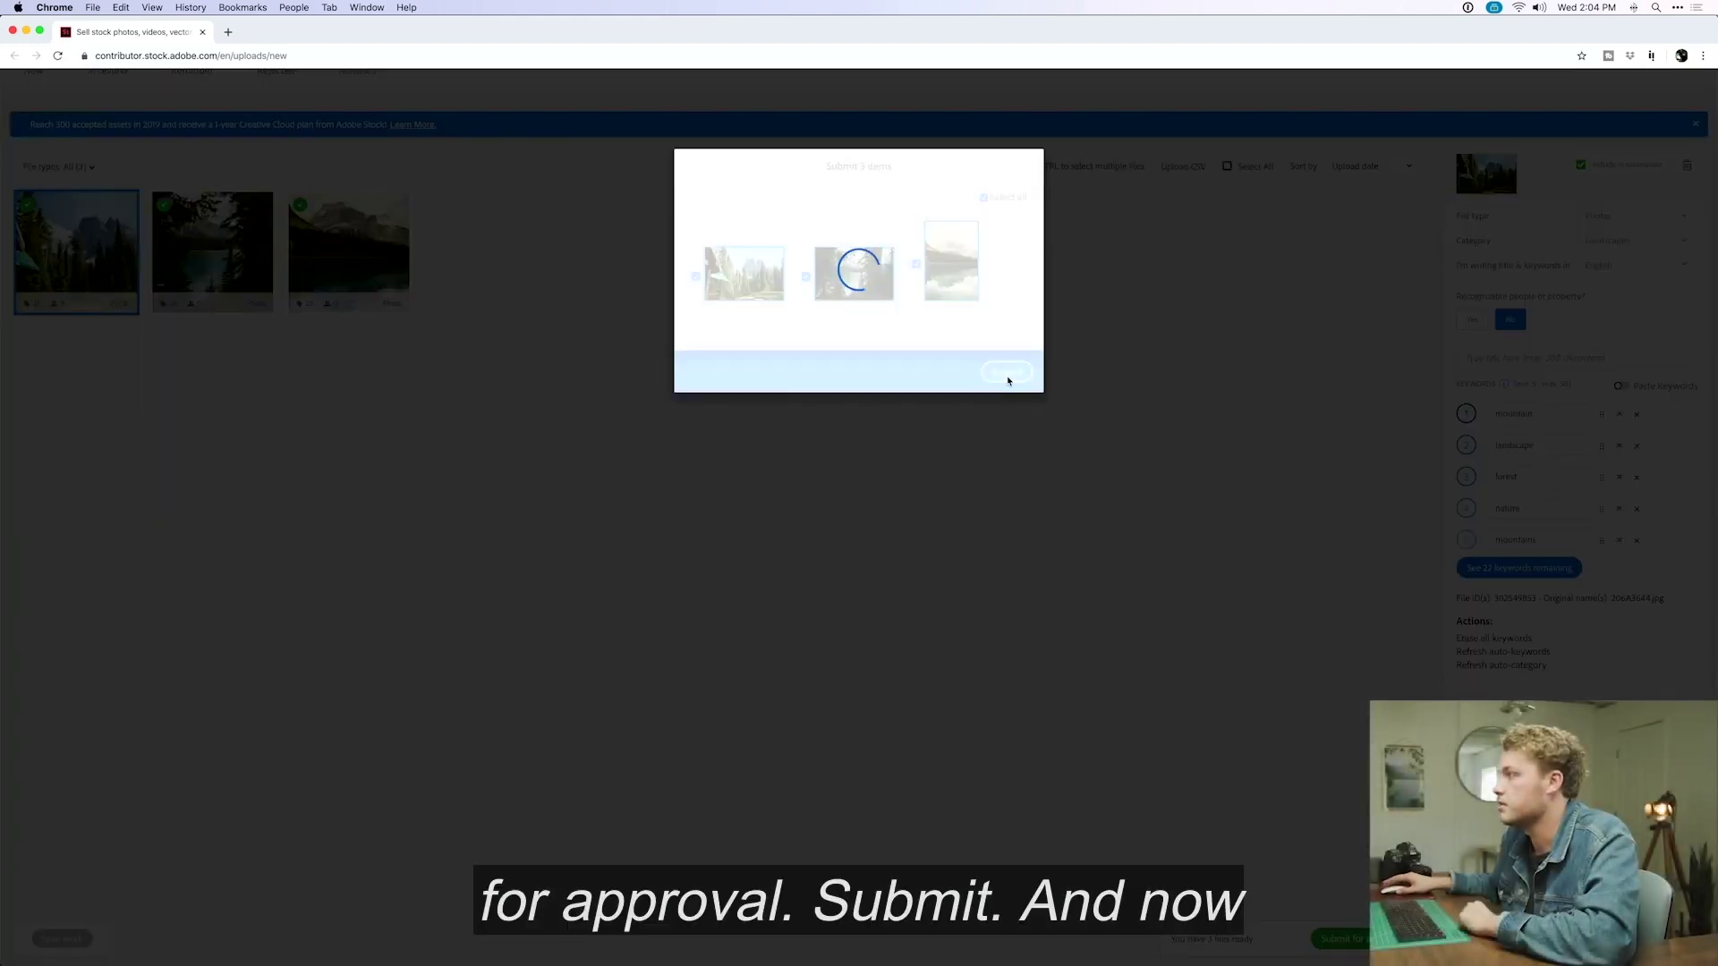